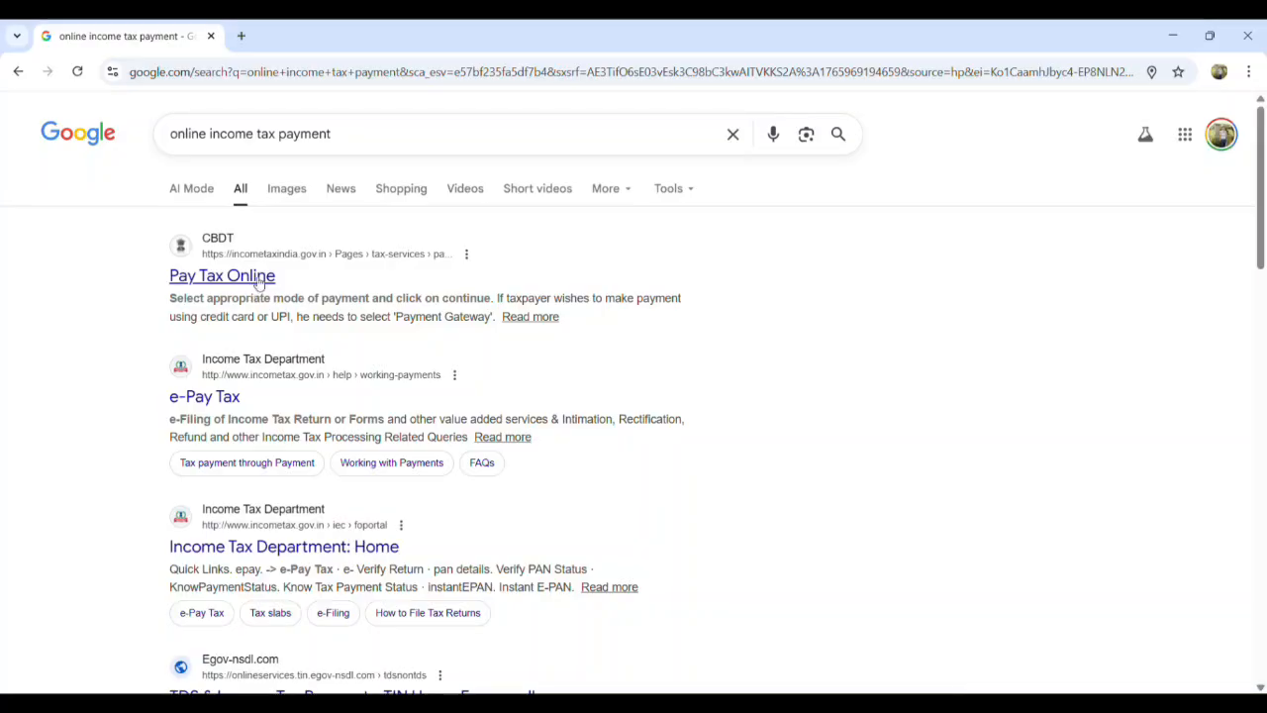
Step: Open the Pay Tax Online search result and follow its link to the external income tax e-Filing portal
click(254, 282)
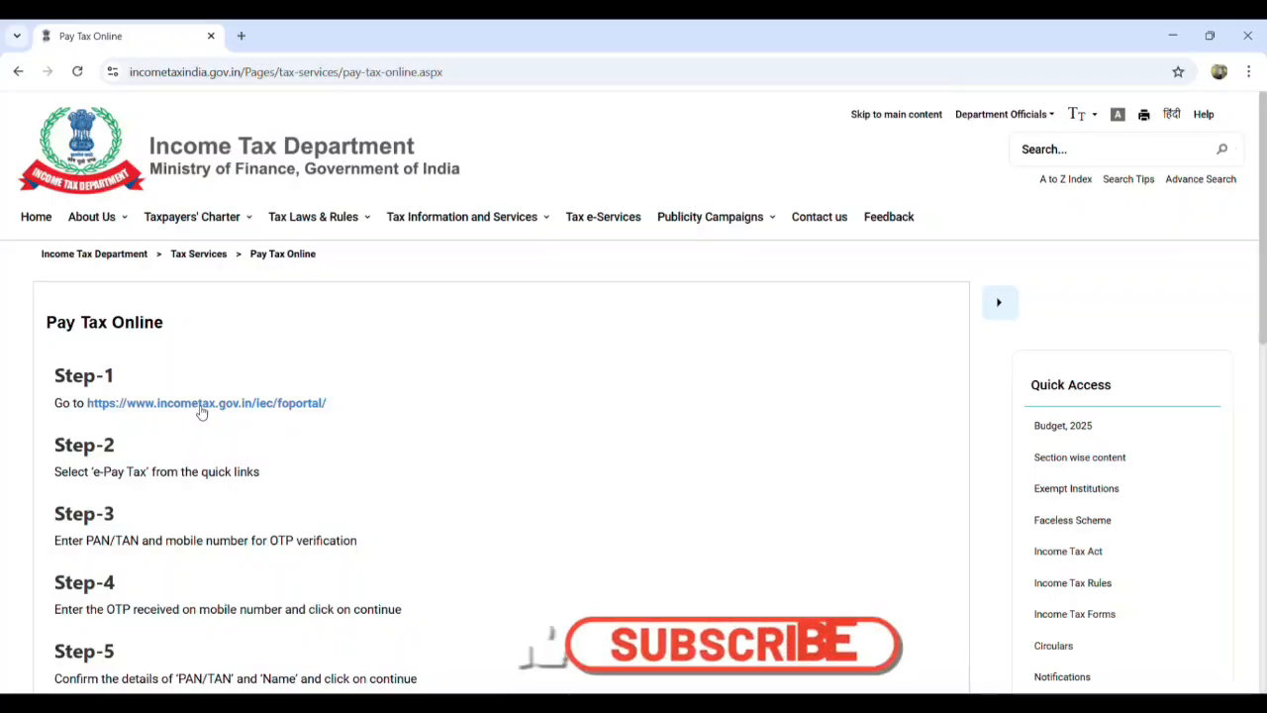
click(202, 409)
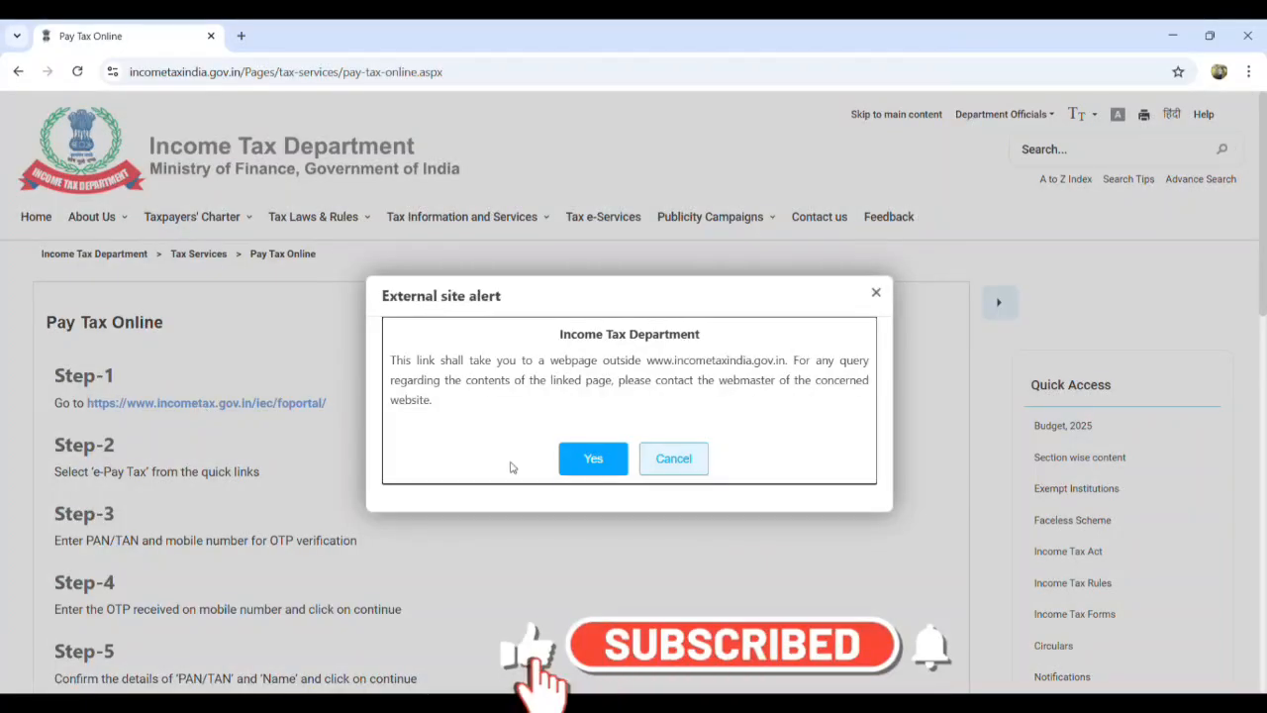
click(588, 462)
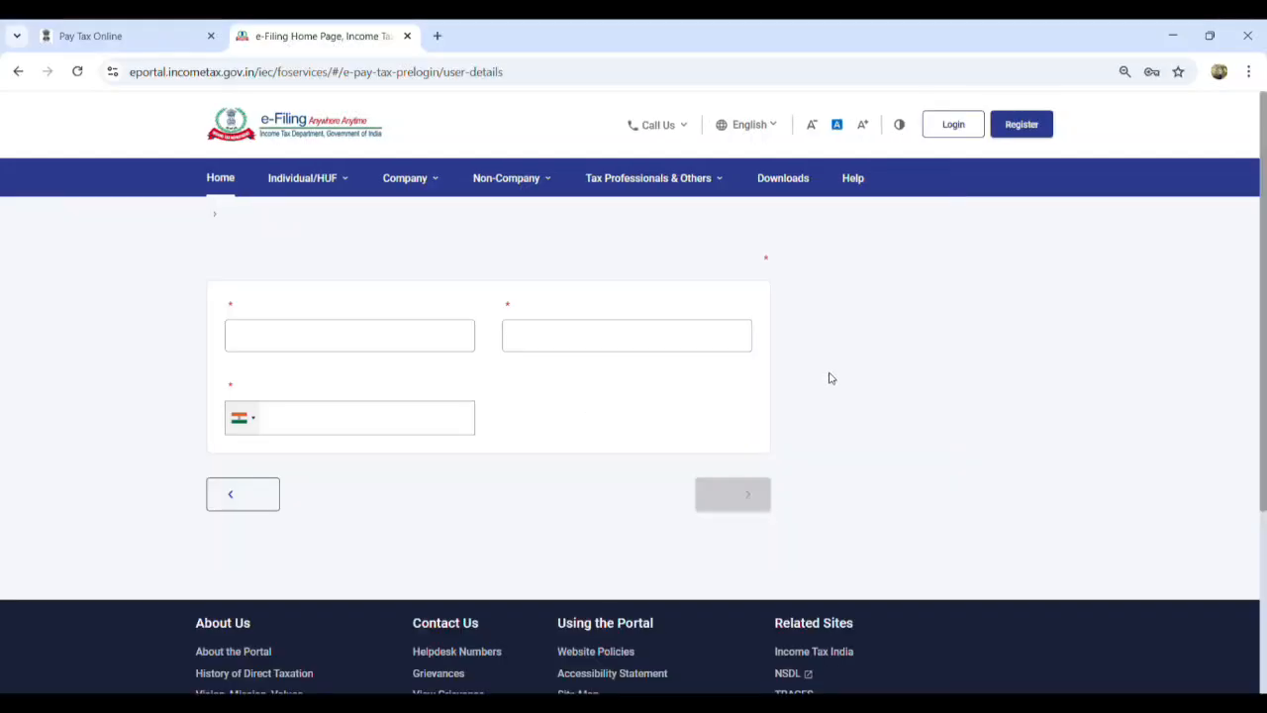
Step: Replace the PAN / TAN entry with the taxpayer's PAN and fill in the matching confirmation field
click(348, 410)
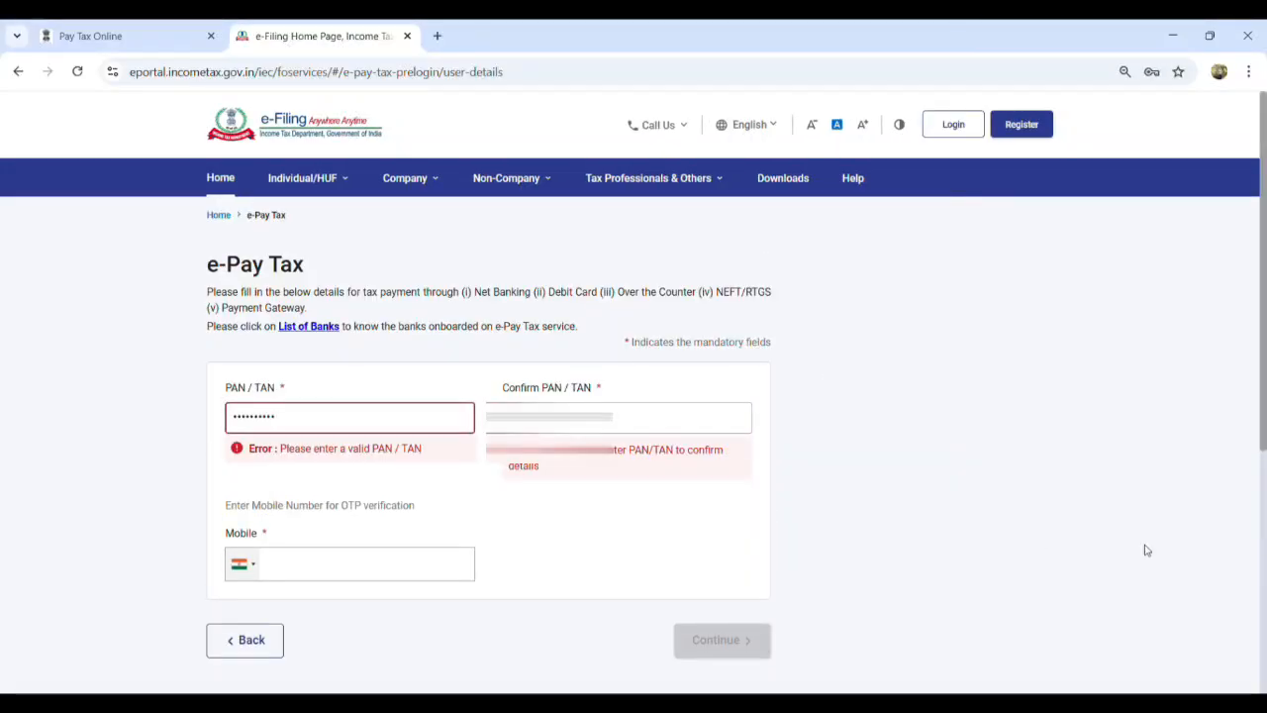
key(BackSpace)
key(BackSpace)
key(BackSpace)
key(BackSpace)
key(BackSpace)
key(BackSpace)
key(BackSpace)
key(BackSpace)
key(BackSpace)
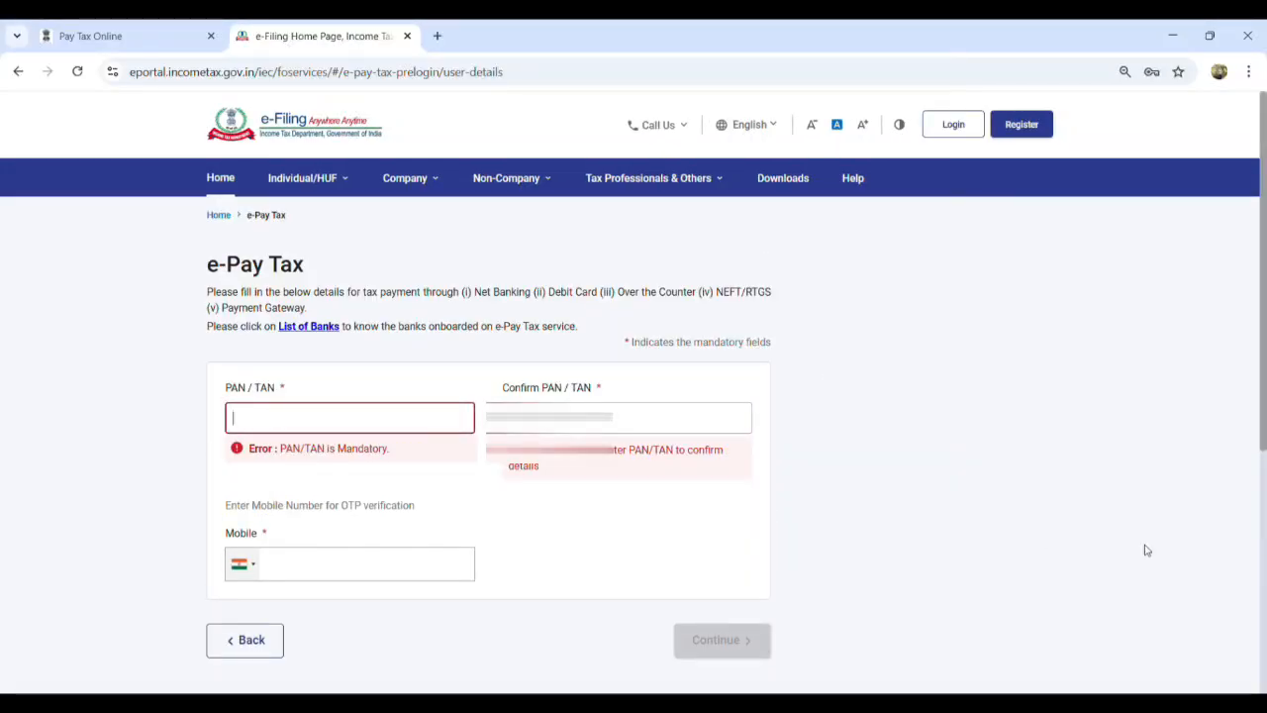
text(A)
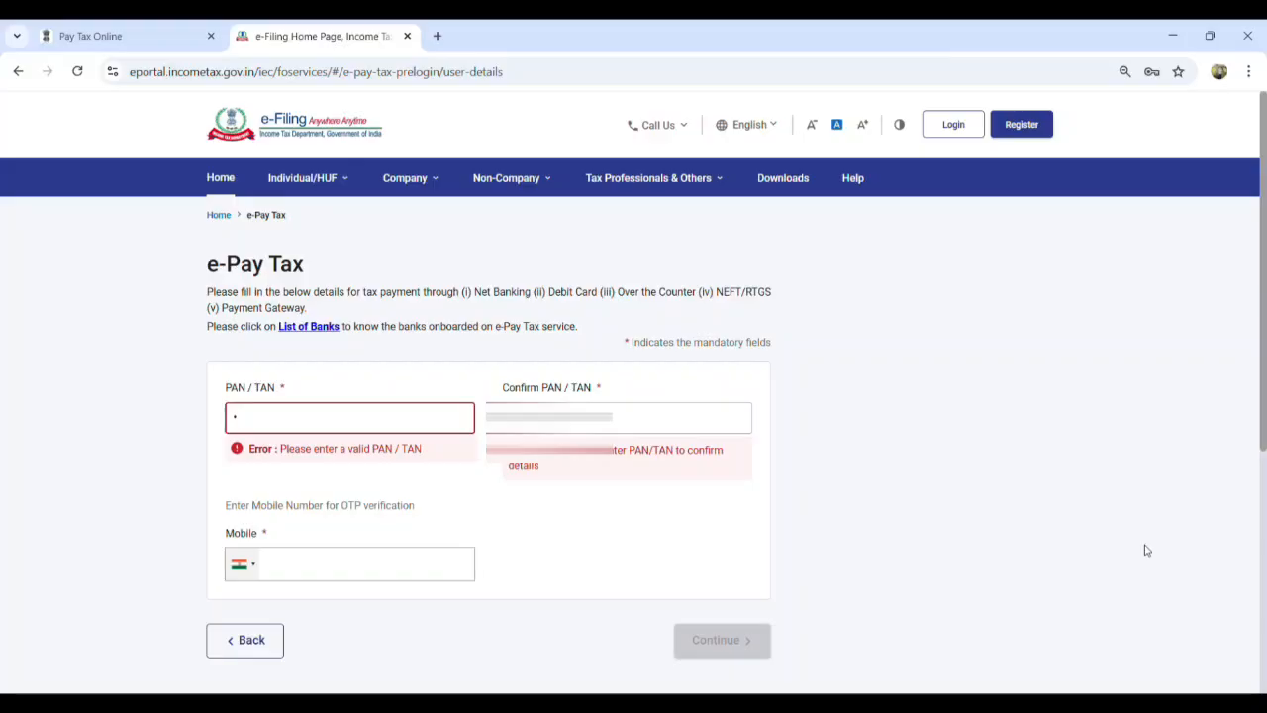
key(BackSpace)
text(AA)
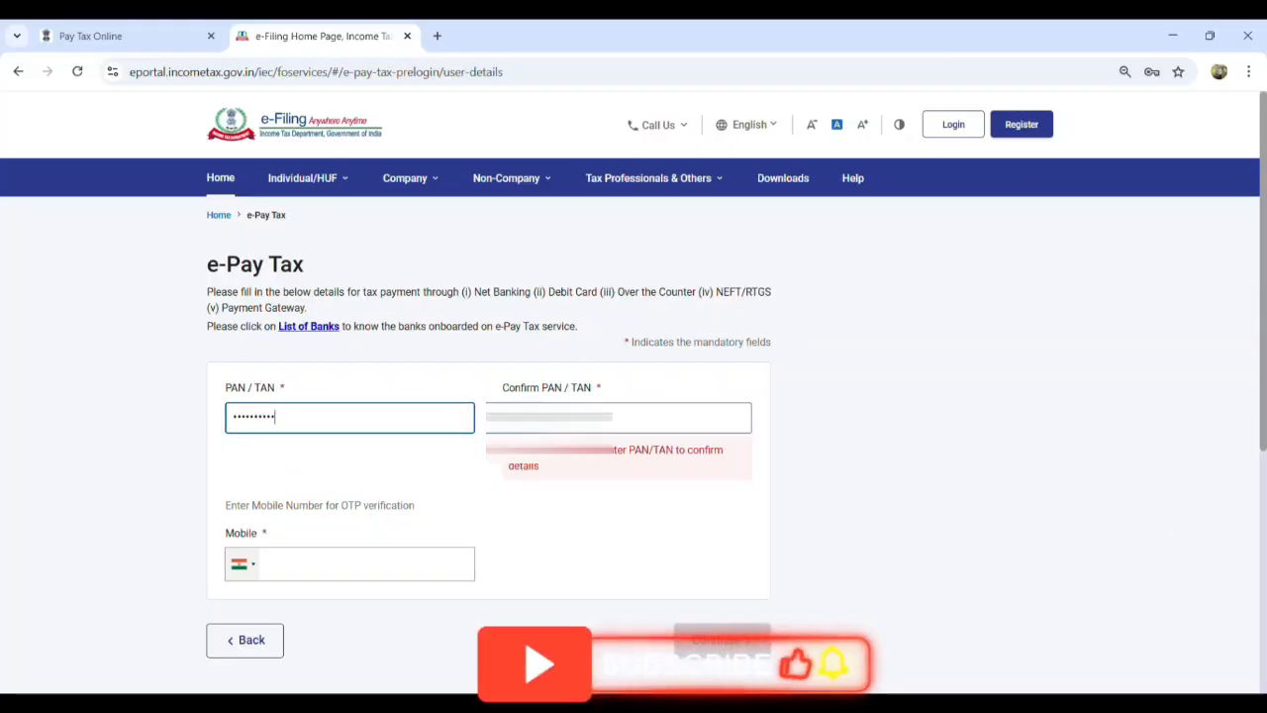
key(Tab)
click(411, 527)
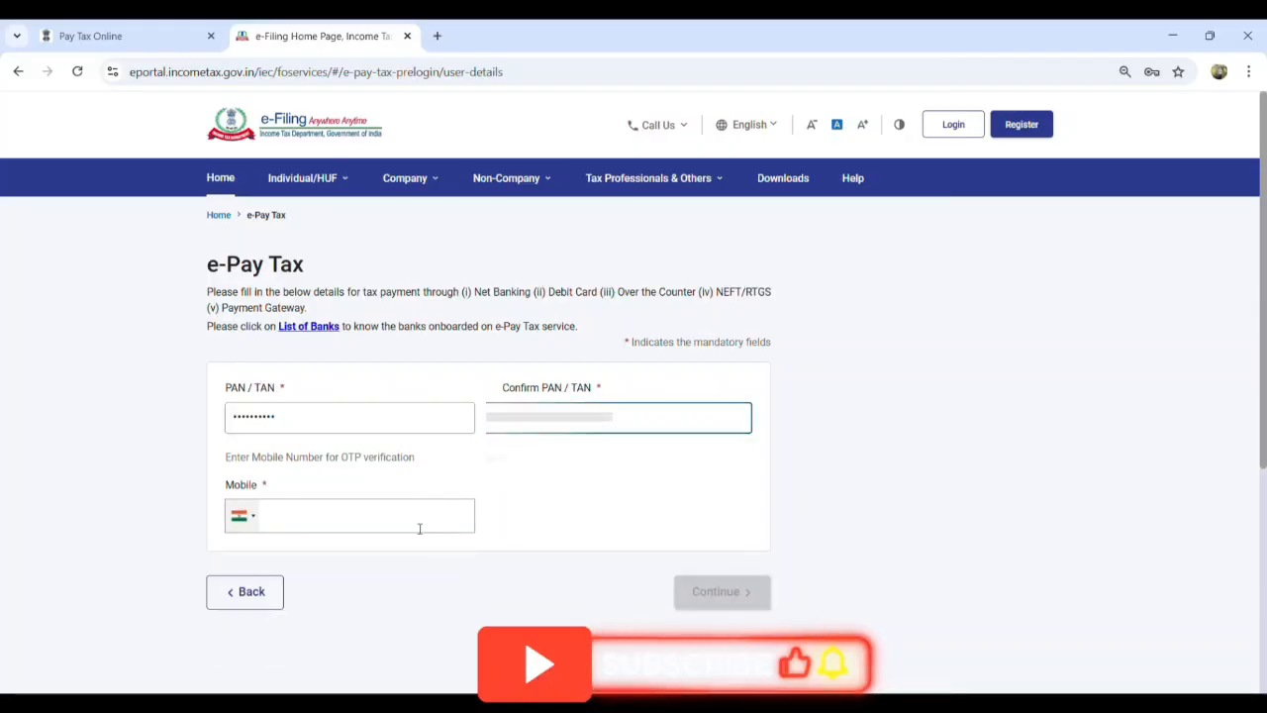
Step: Enter the taxpayer's mobile number for OTP verification and submit the e-Pay Tax details
click(393, 525)
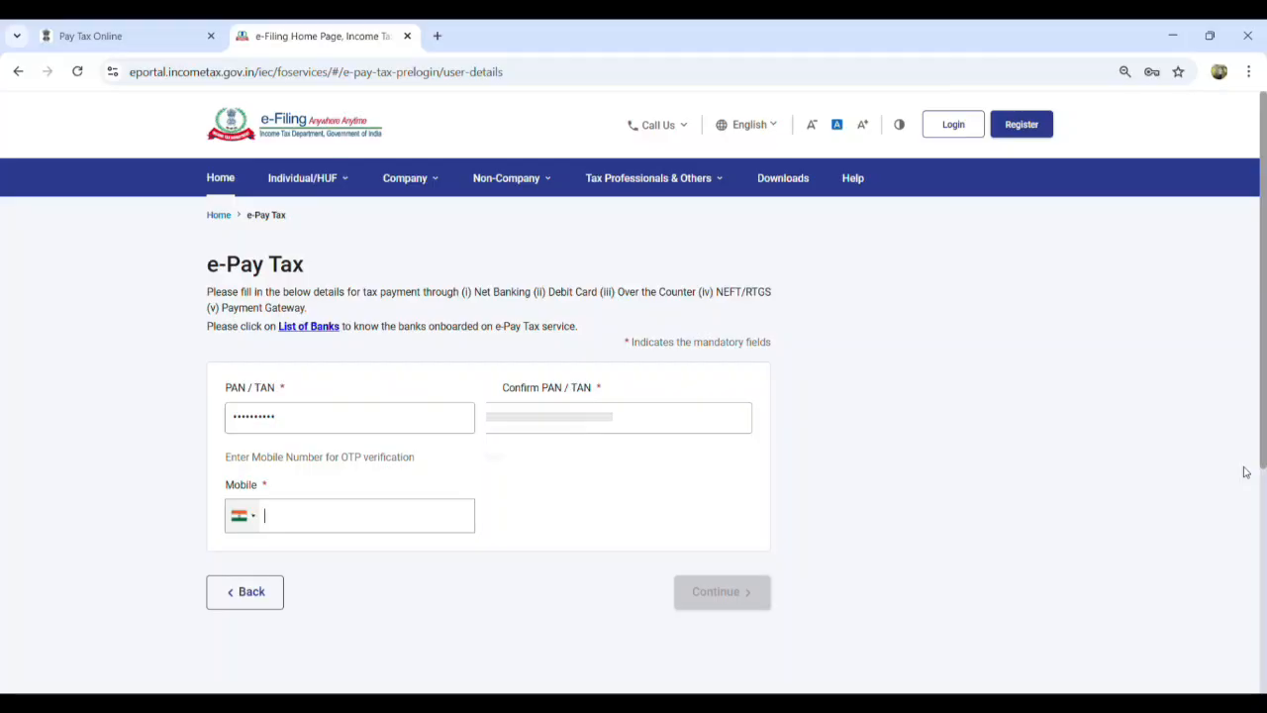
click(983, 501)
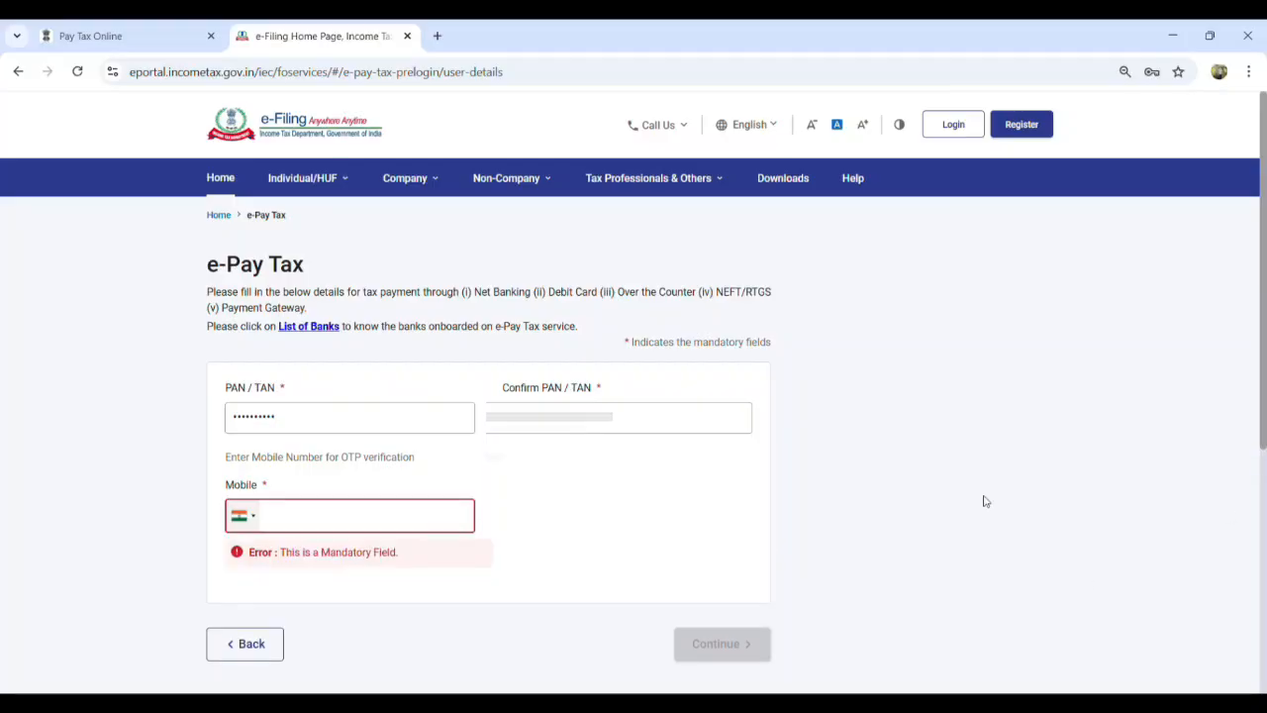
click(322, 523)
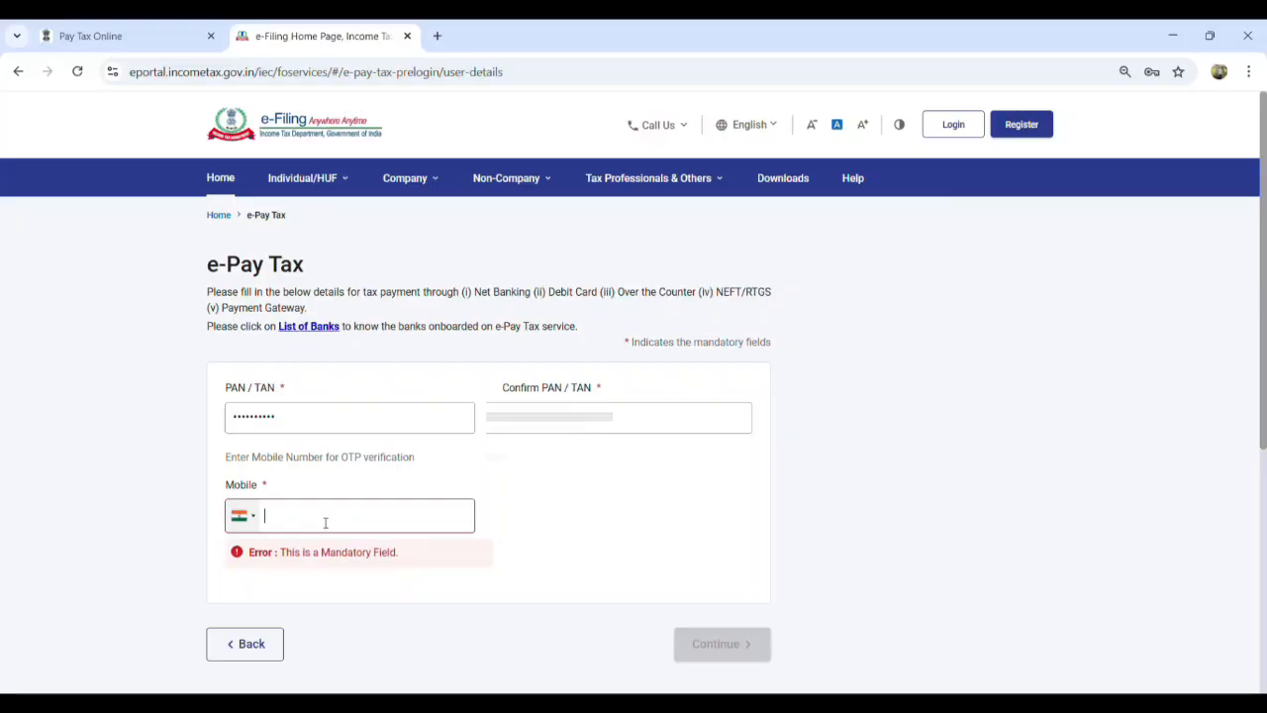
text(997)
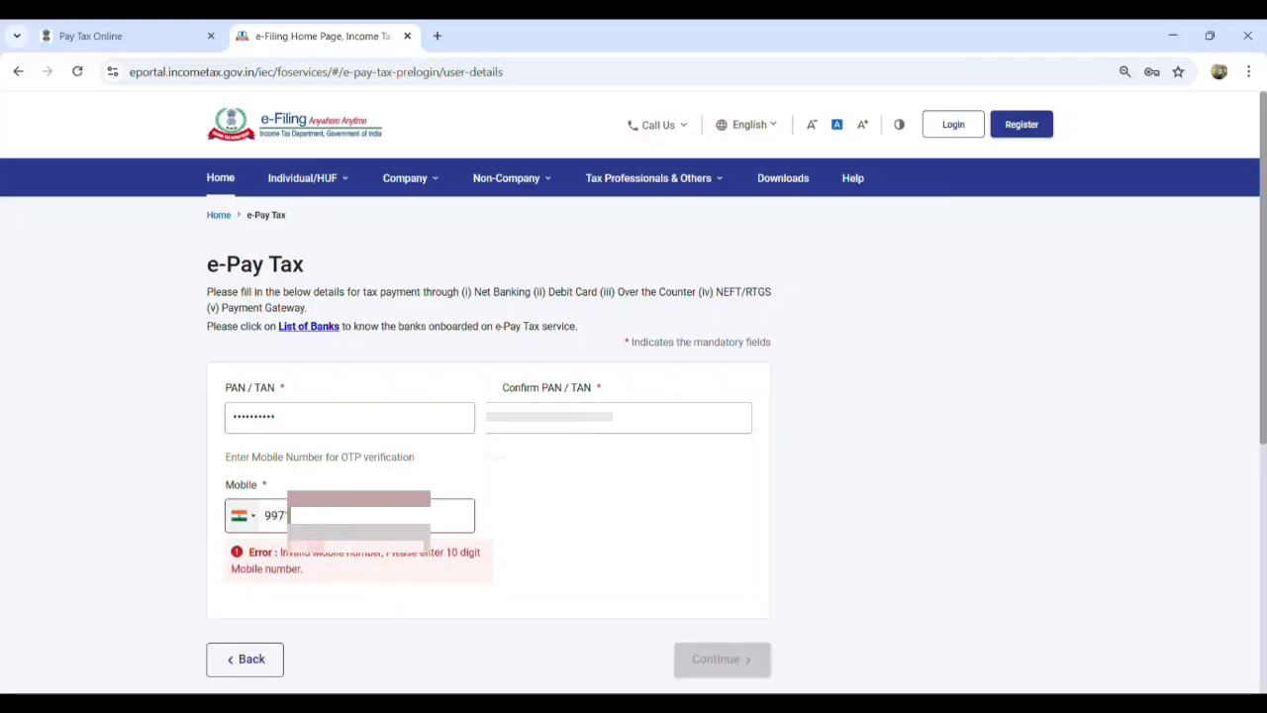
text(80)
click(718, 594)
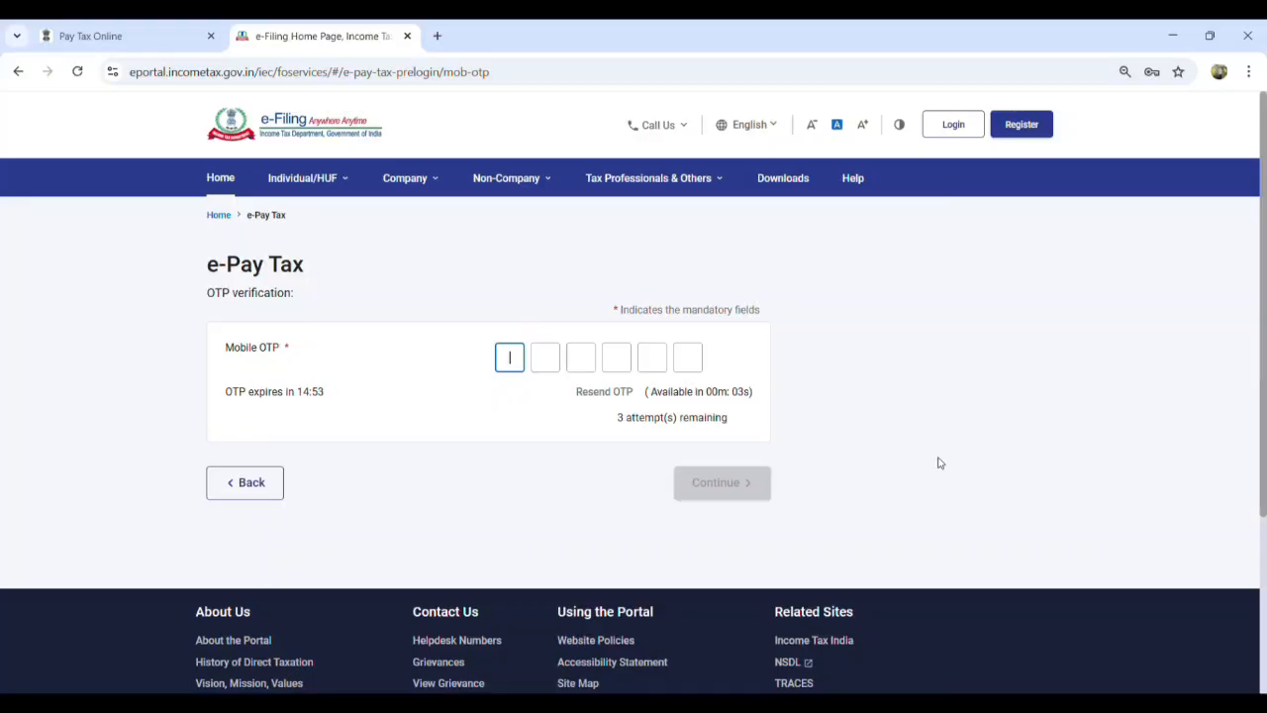
Step: Enter the mobile OTP to verify the taxpayer and continue to the payment categories
text(••••••)
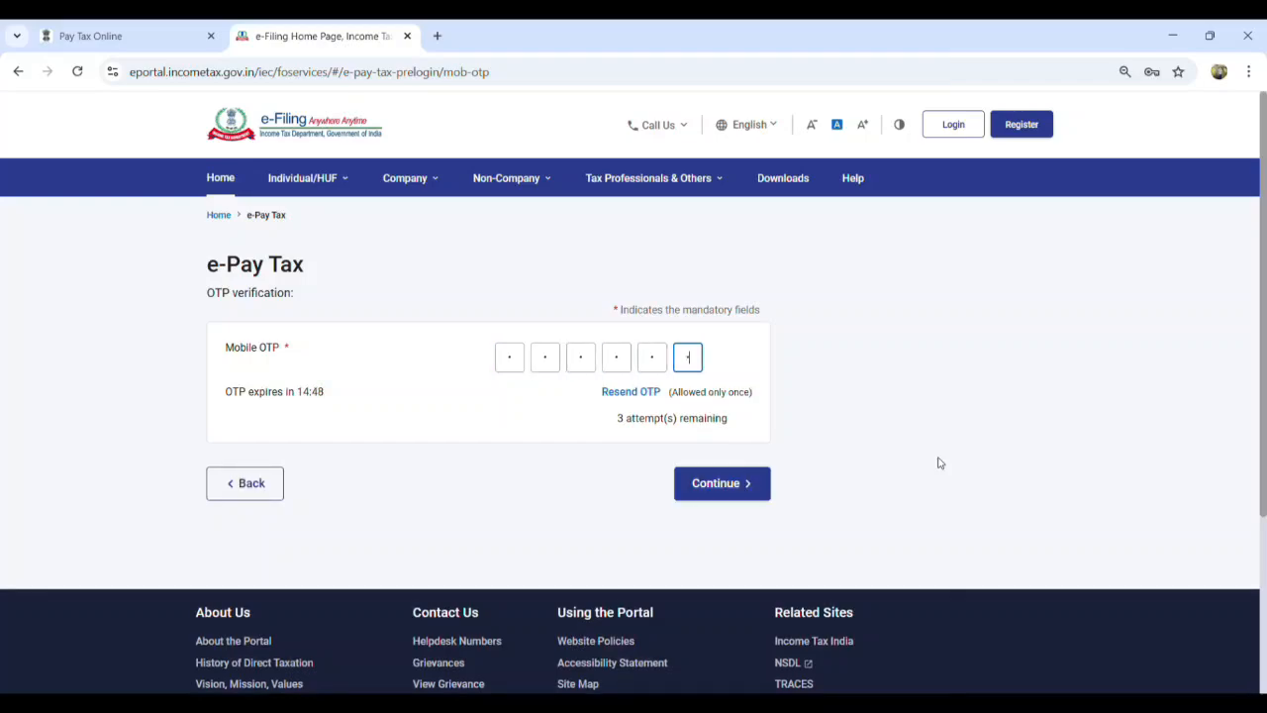
click(719, 494)
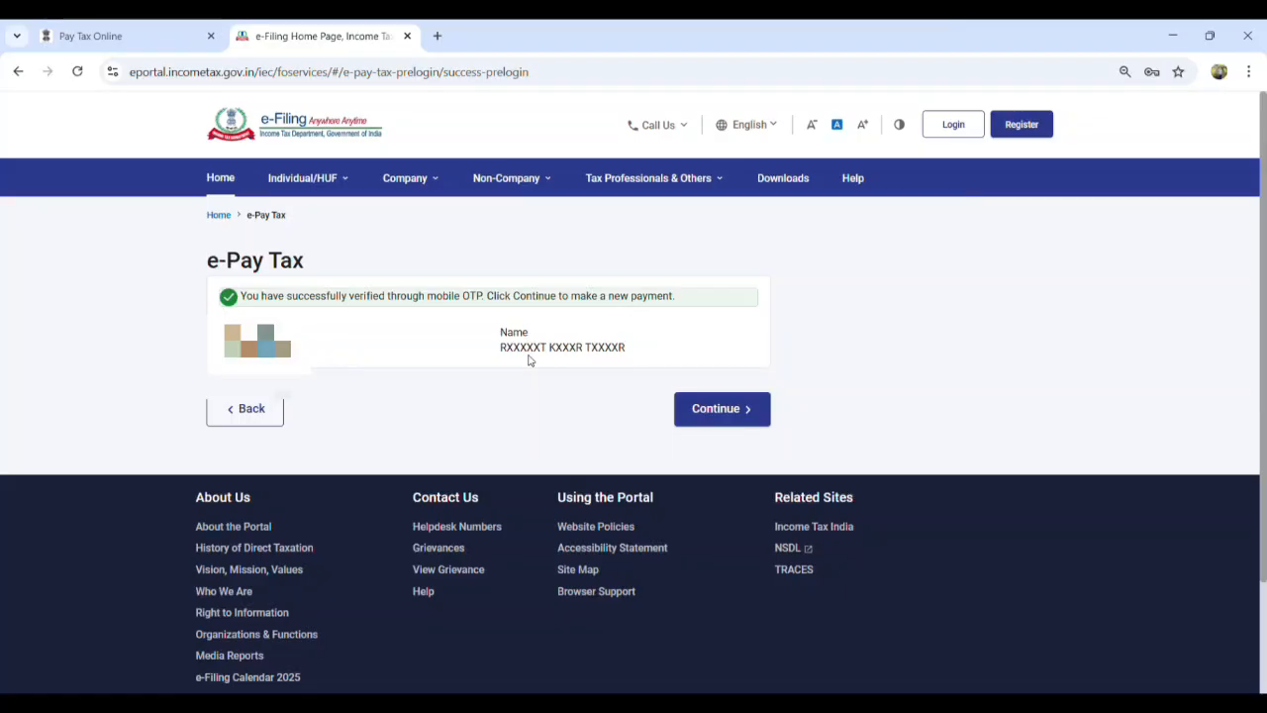
click(709, 410)
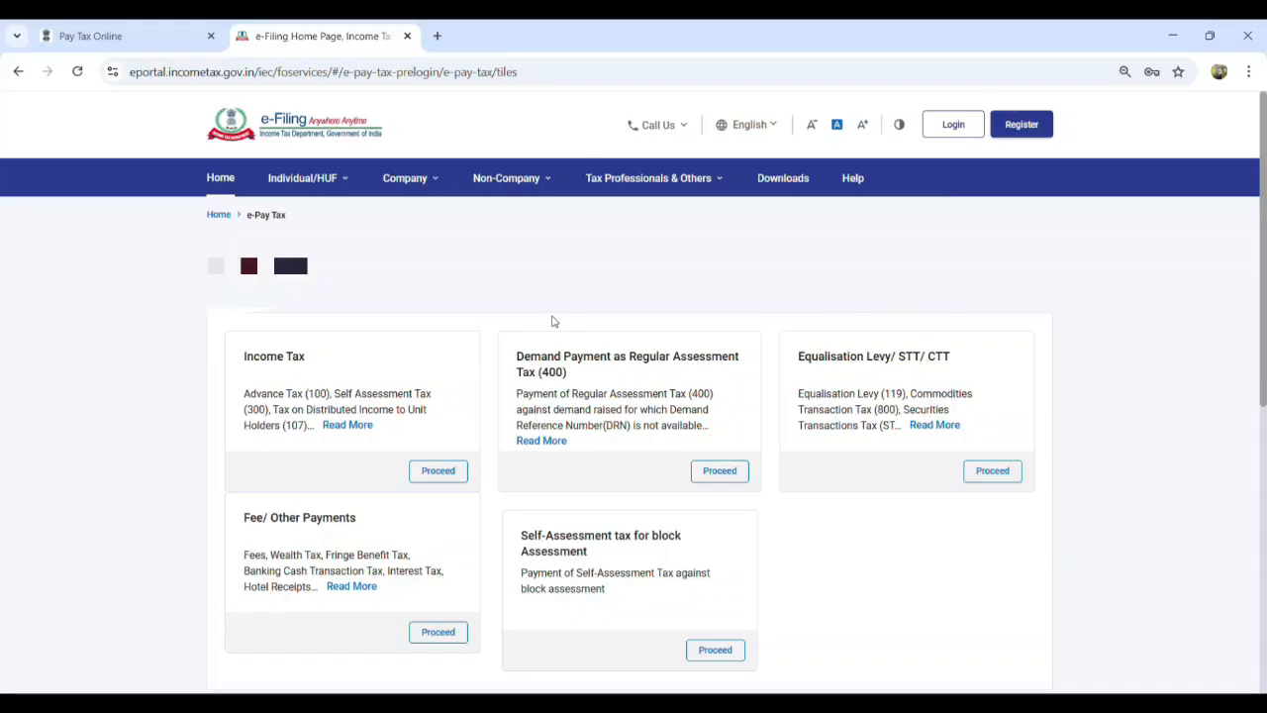
Step: Start an Income Tax payment for assessment year 2025-26 with the payment type Self-Assessment Tax (300)
click(439, 472)
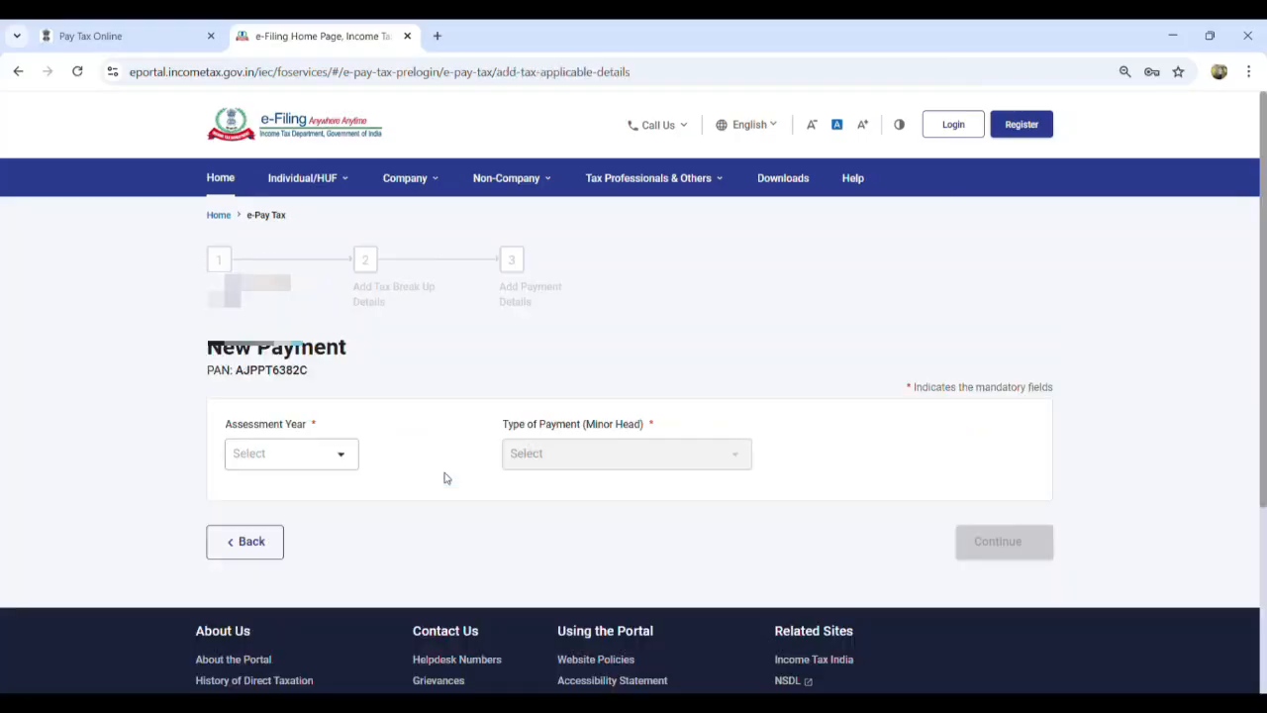
scroll(499, 381, down, 1)
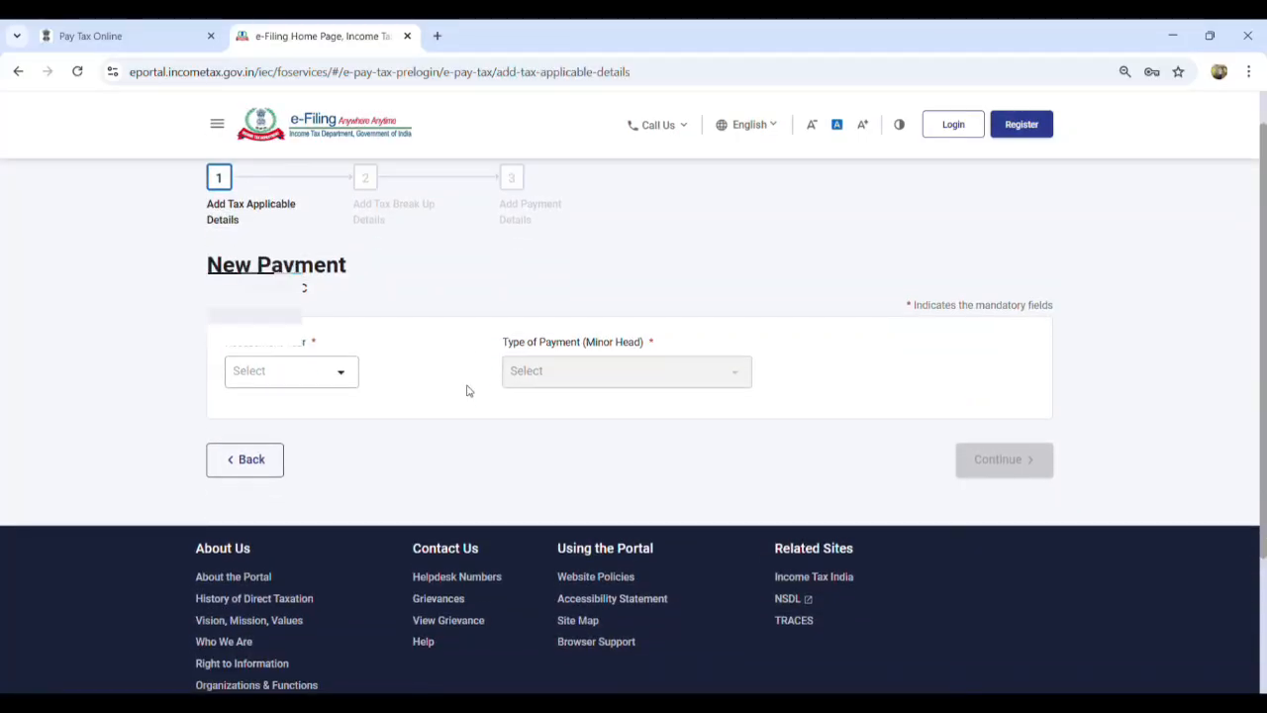
click(346, 377)
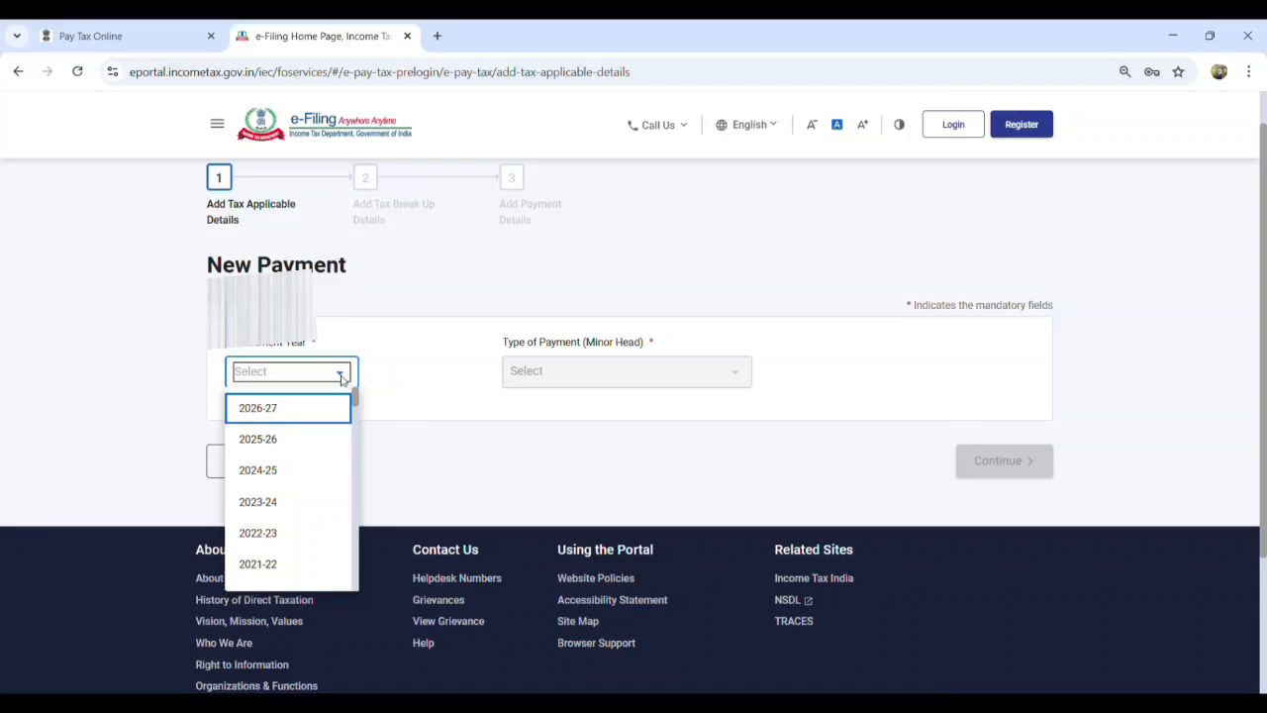
click(271, 444)
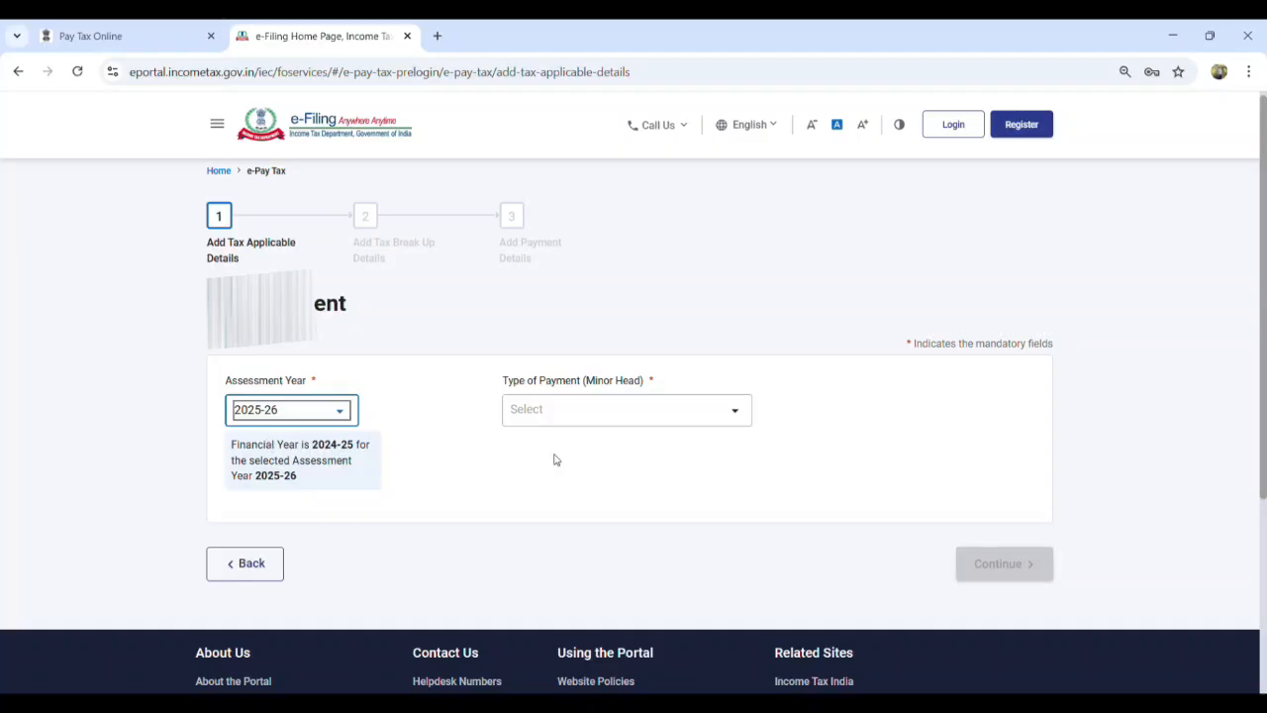
click(730, 420)
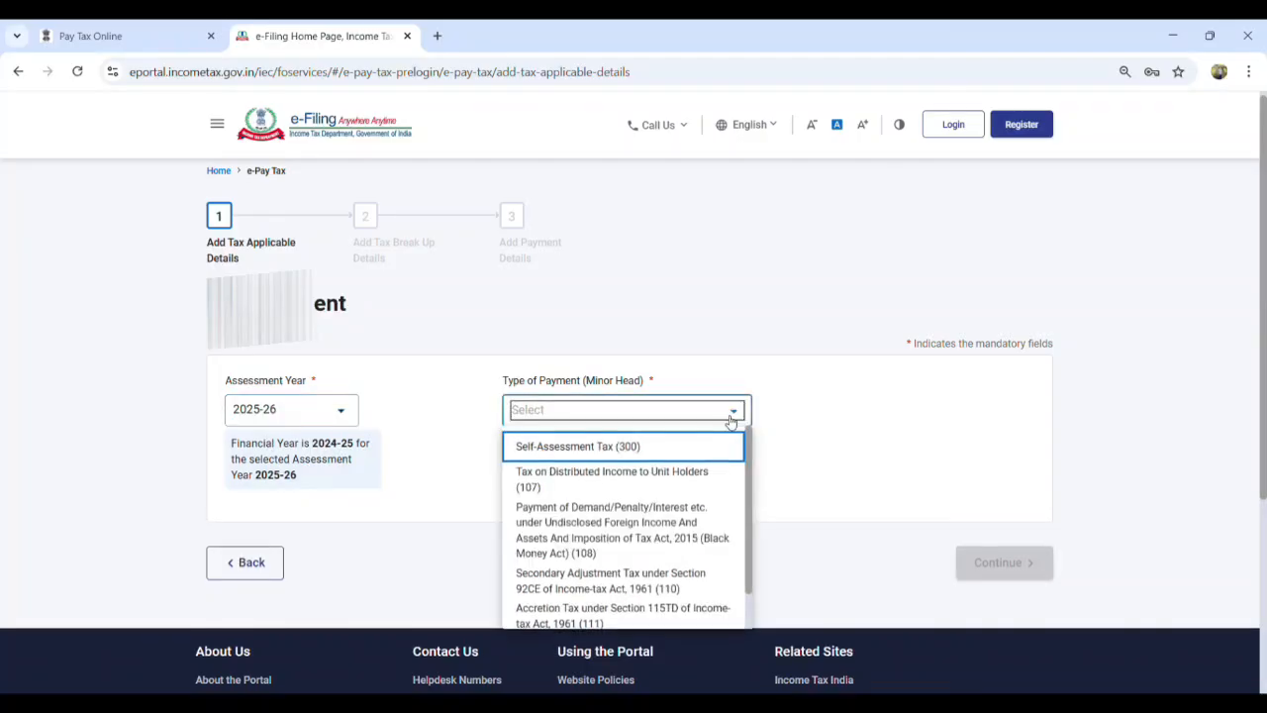
click(584, 446)
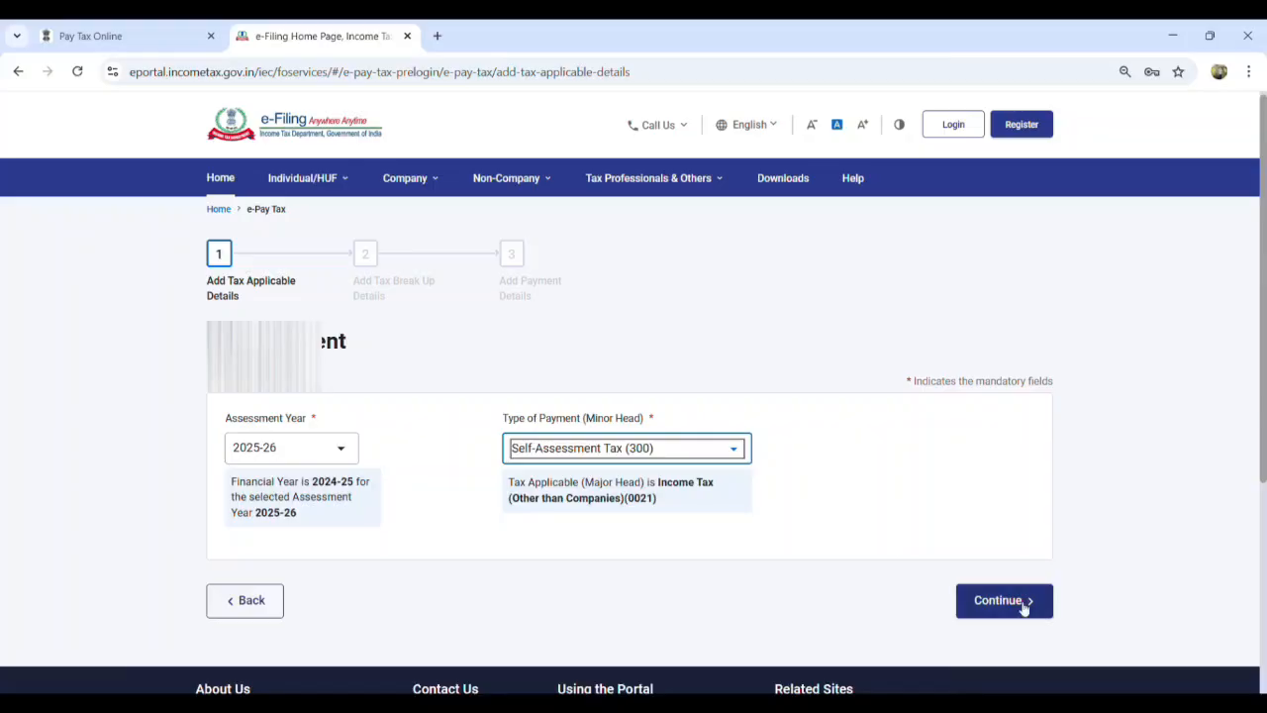
click(1023, 601)
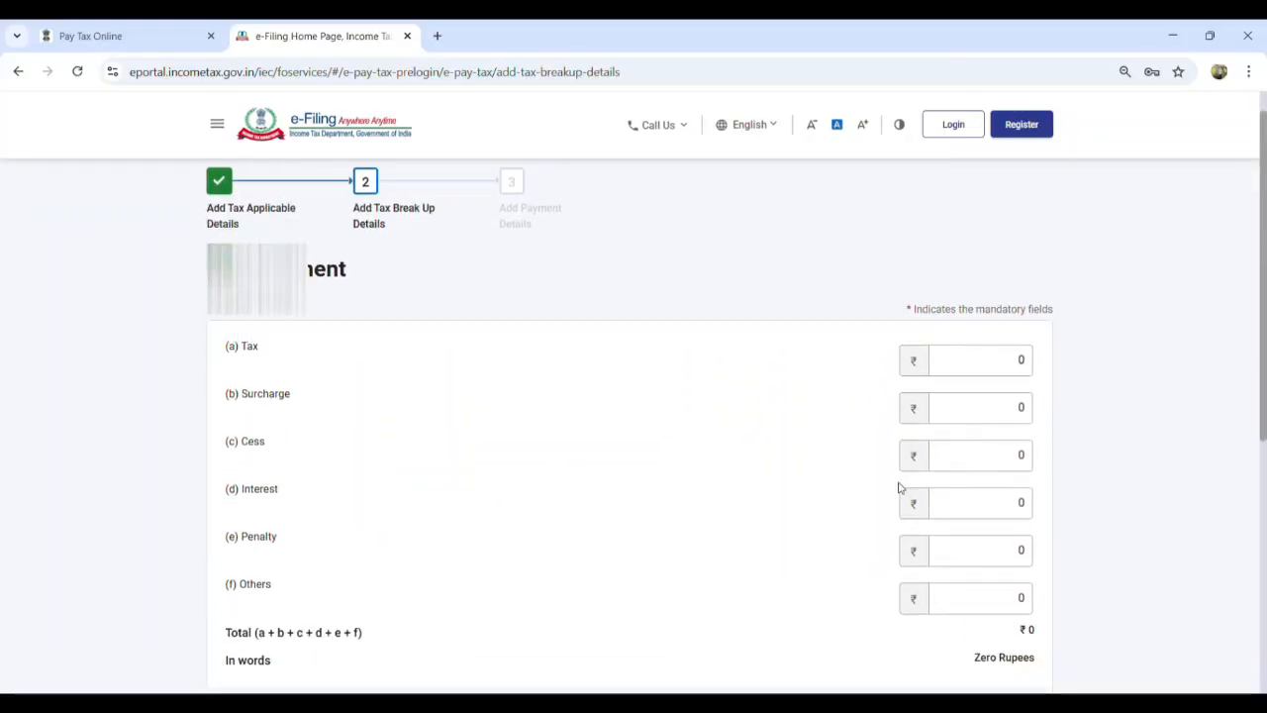
Step: Set the Tax amount in the tax break-up to 970 rupees
double_click(1017, 355)
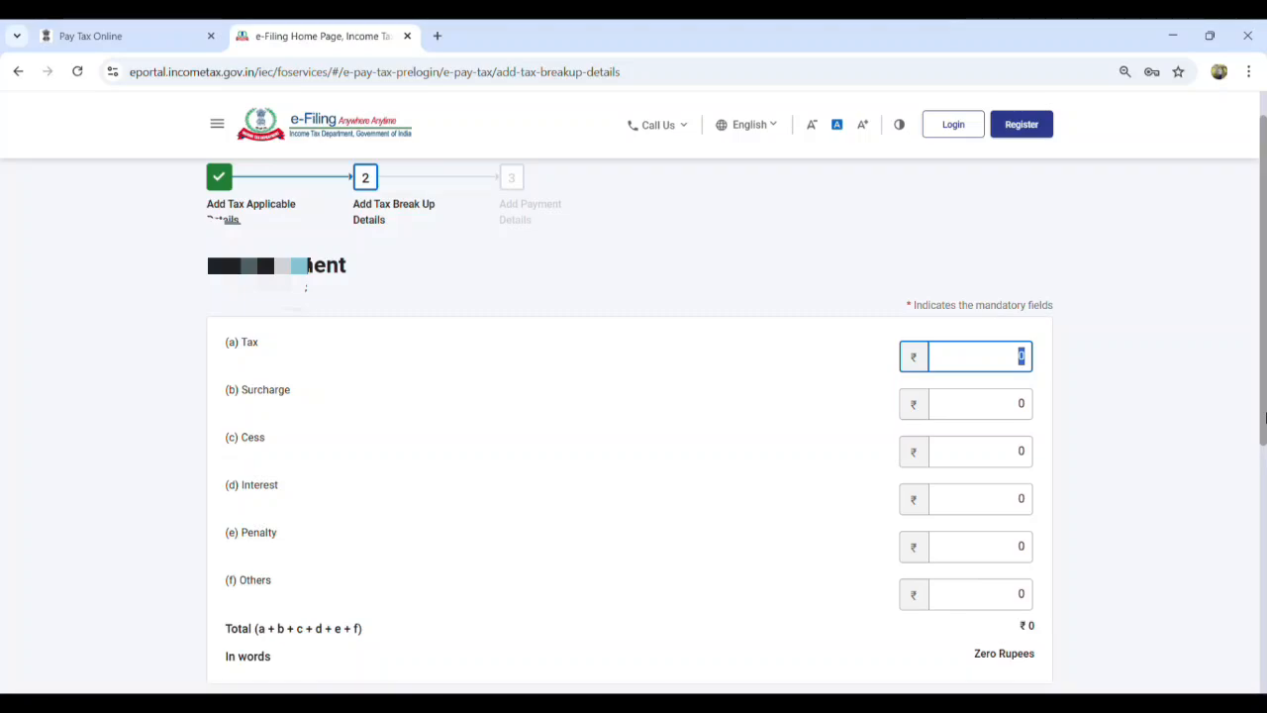
text(1000)
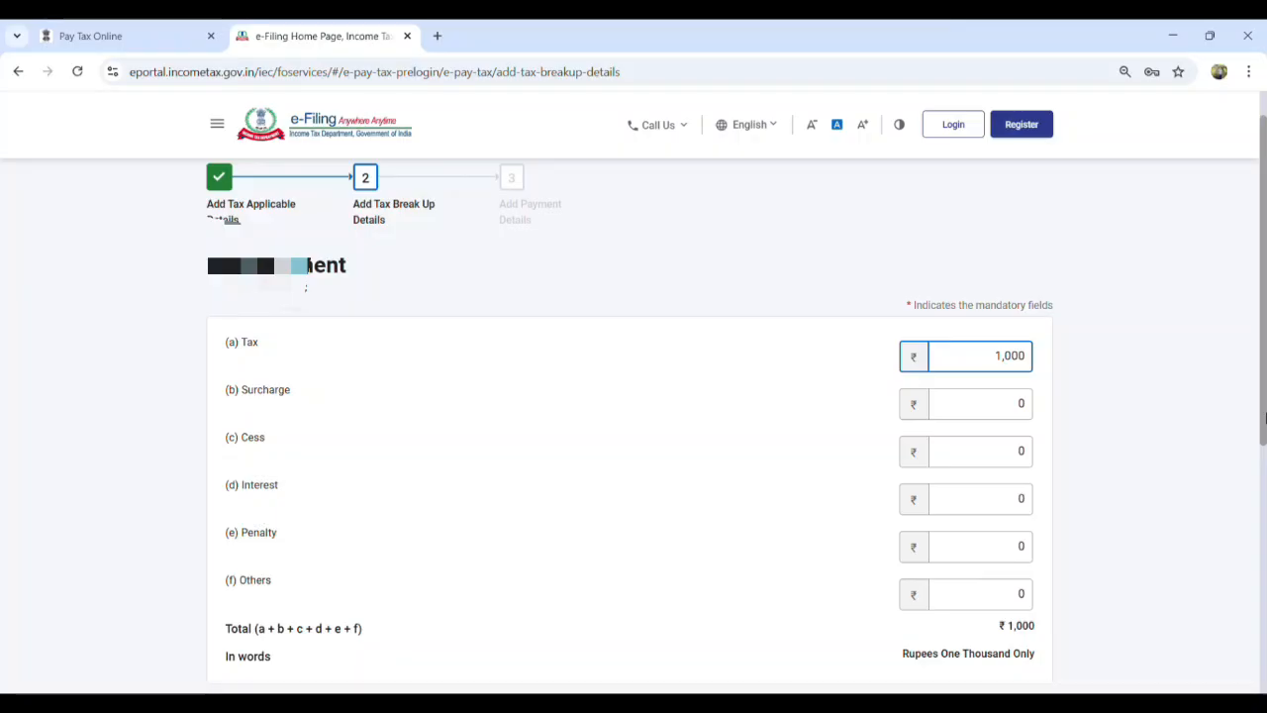
drag(994, 358, 1266, 404)
text(9)
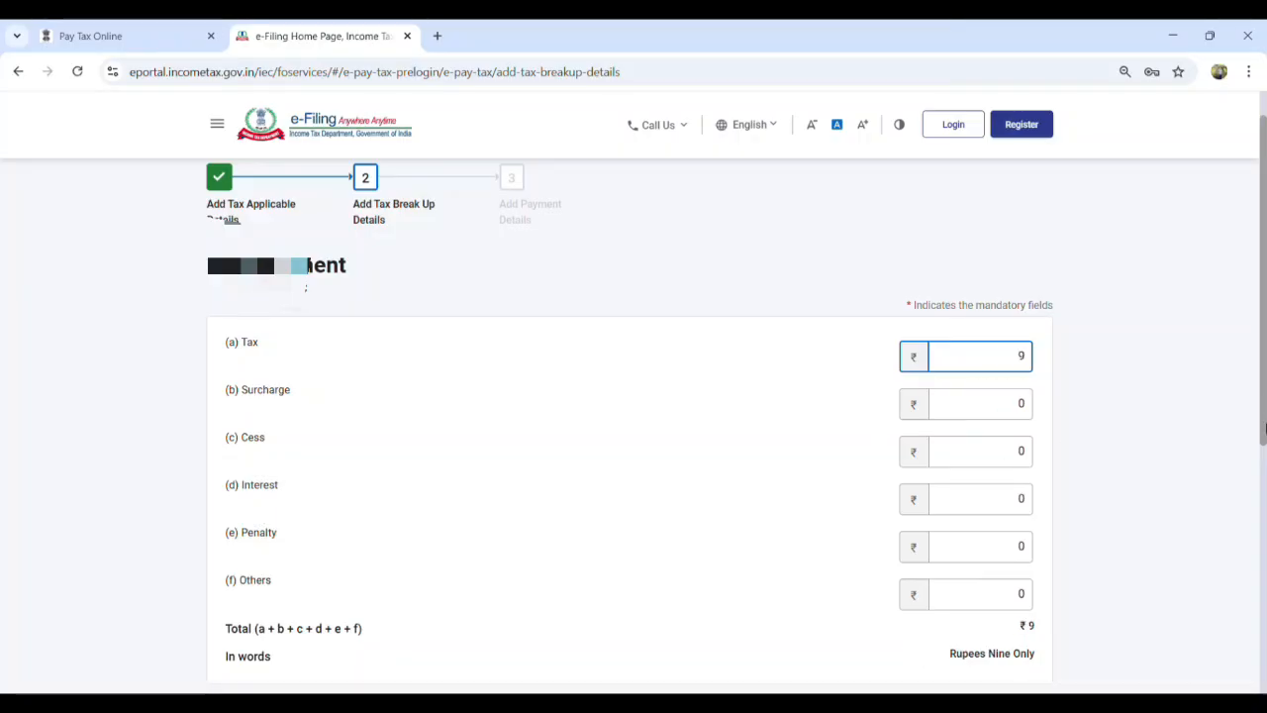
text(70)
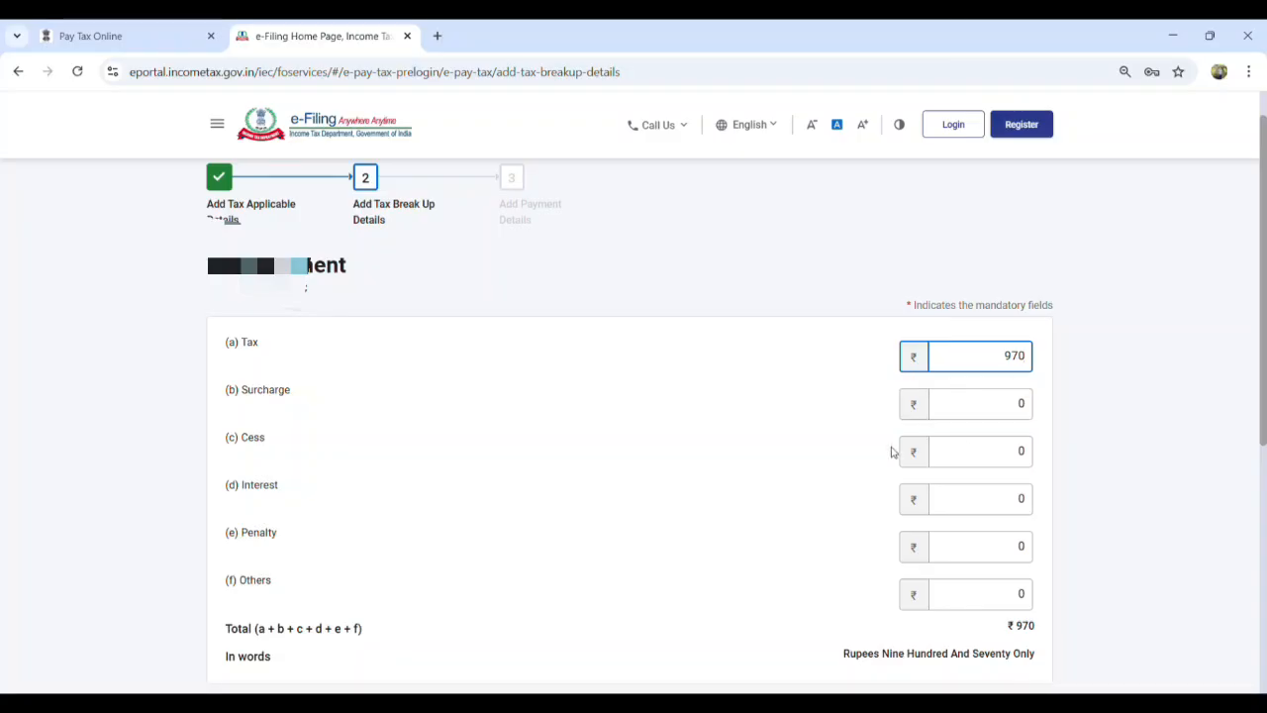
Step: Set the Cess amount to 30 rupees and continue to the payment details
double_click(971, 461)
text(3)
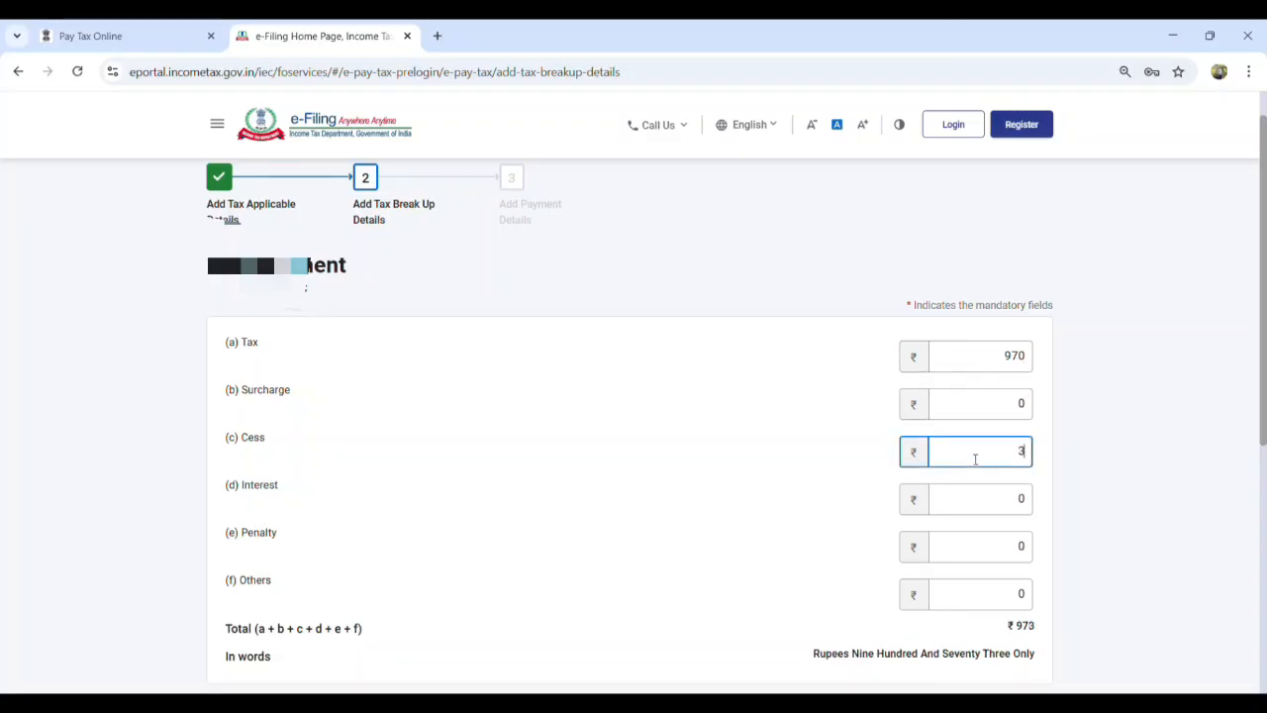
text(0)
click(1135, 511)
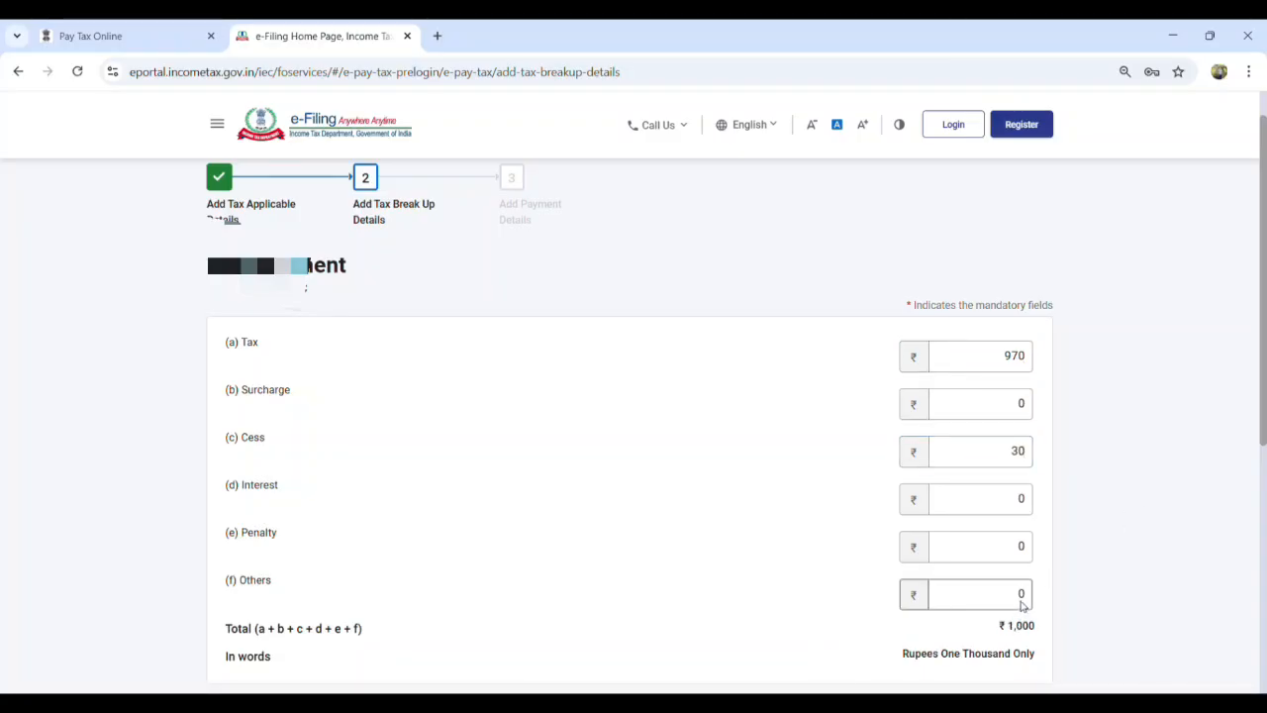
scroll(1029, 604, down, 2)
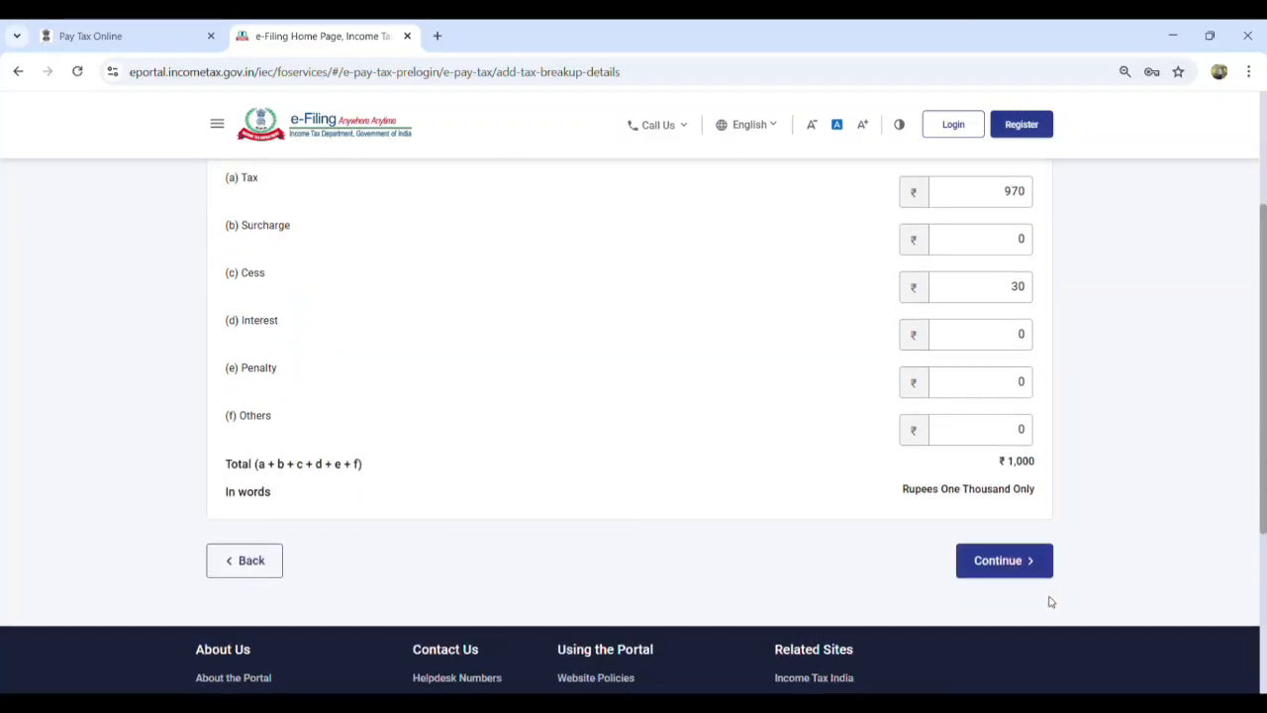
click(1004, 562)
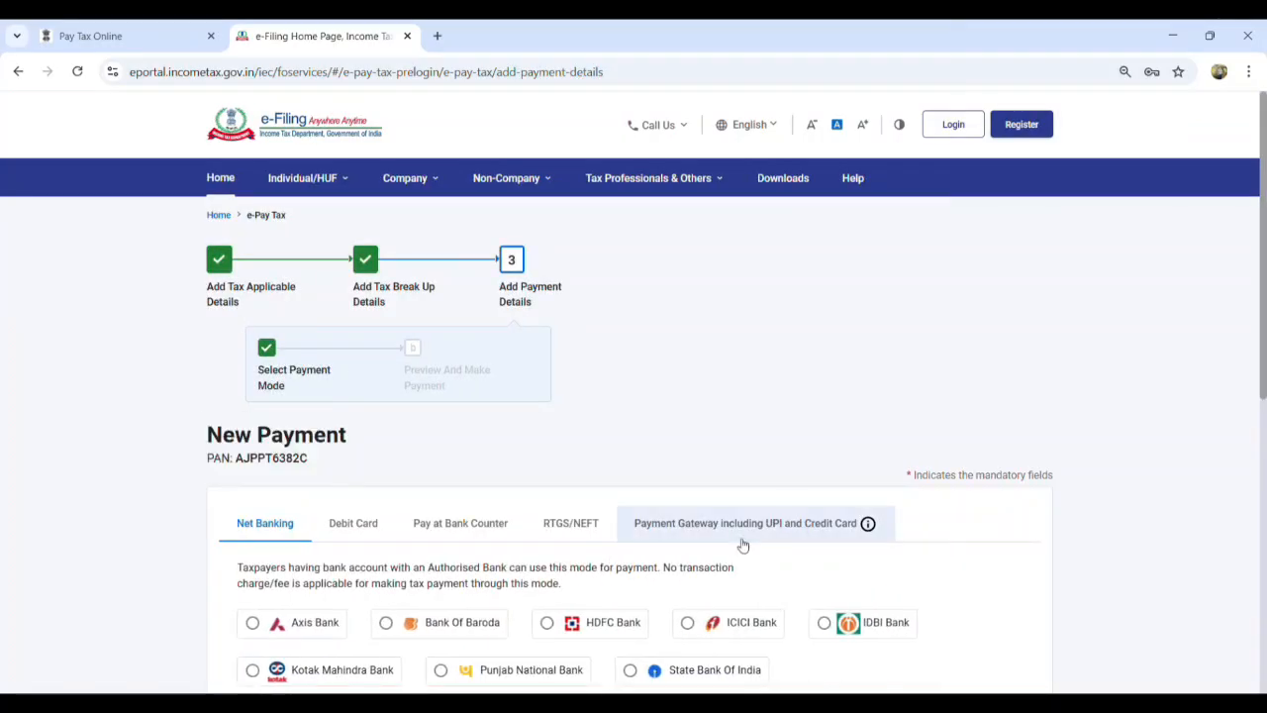
Step: Examine the net banking payment options, including the list of banks offered under Other Bank
scroll(742, 544, down, 2)
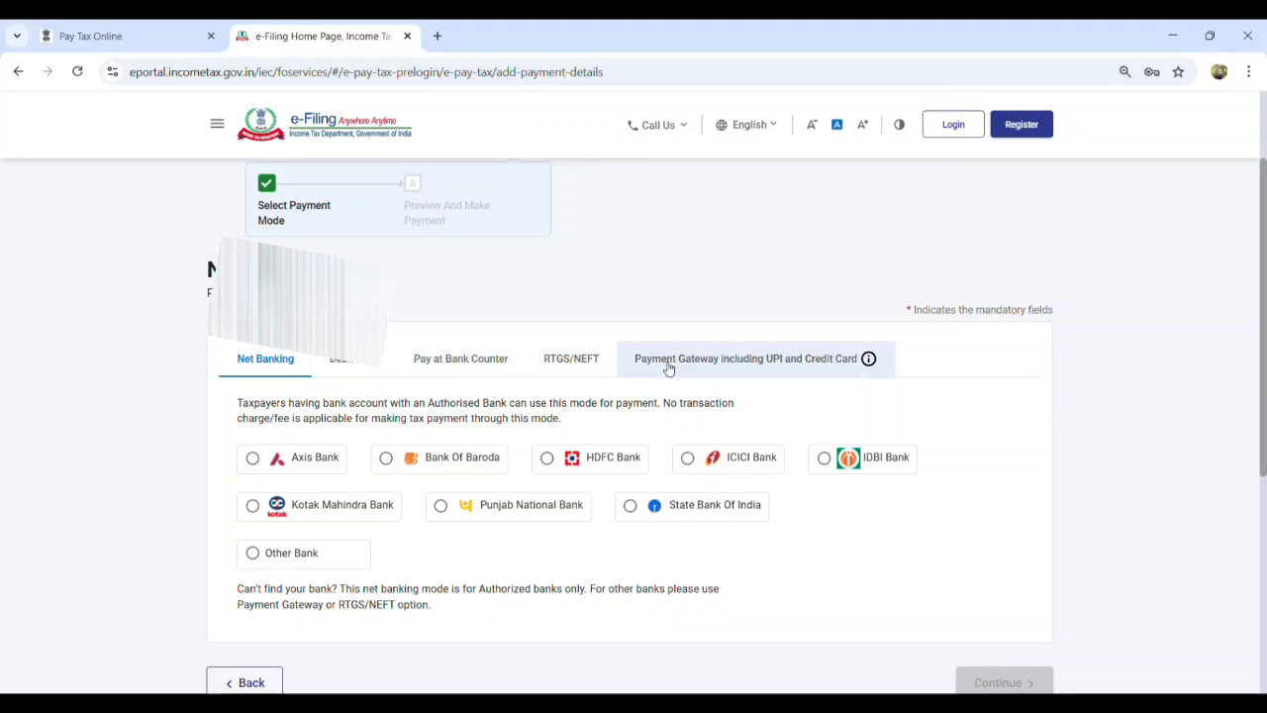
scroll(374, 467, down, 1)
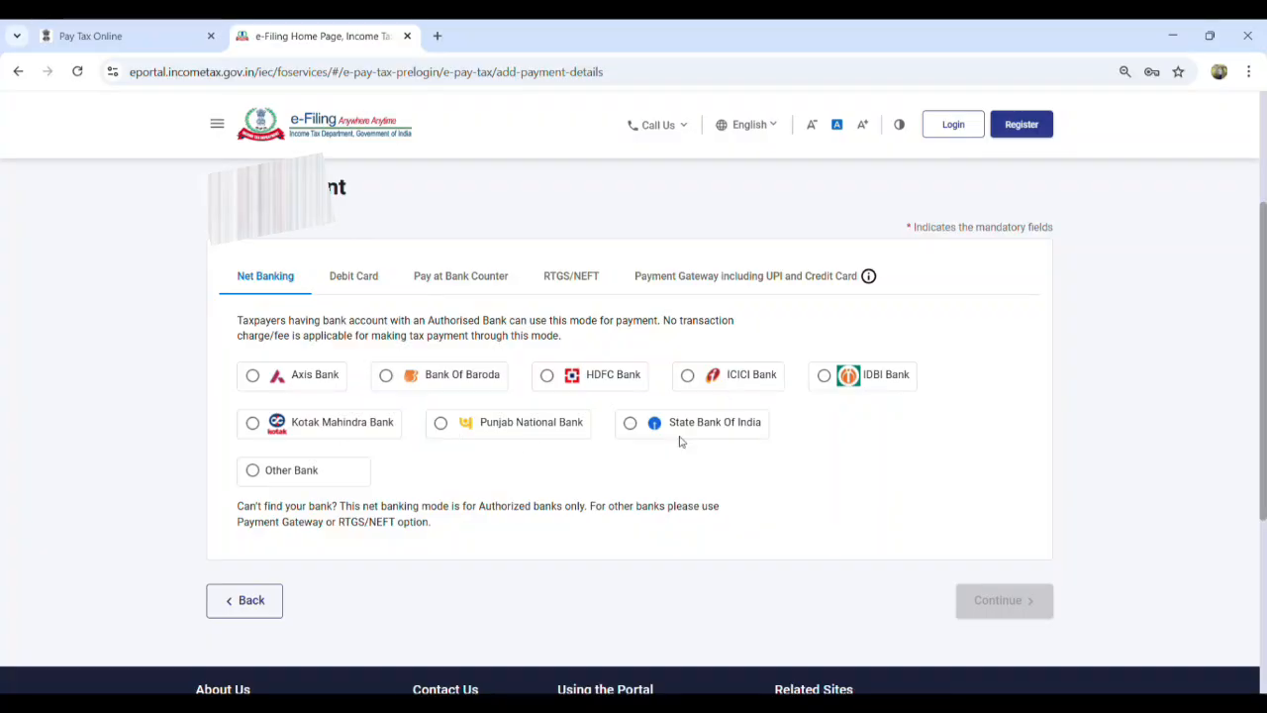
click(254, 470)
scroll(390, 506, down, 1)
click(448, 463)
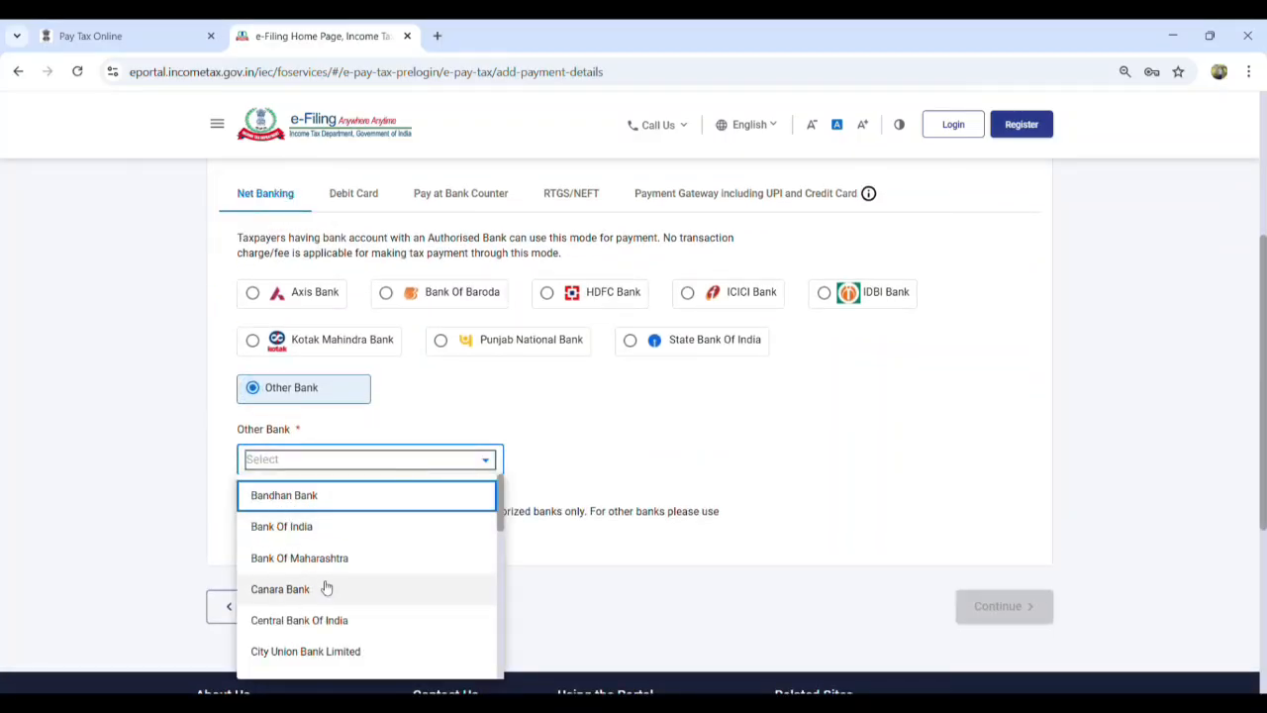
click(474, 398)
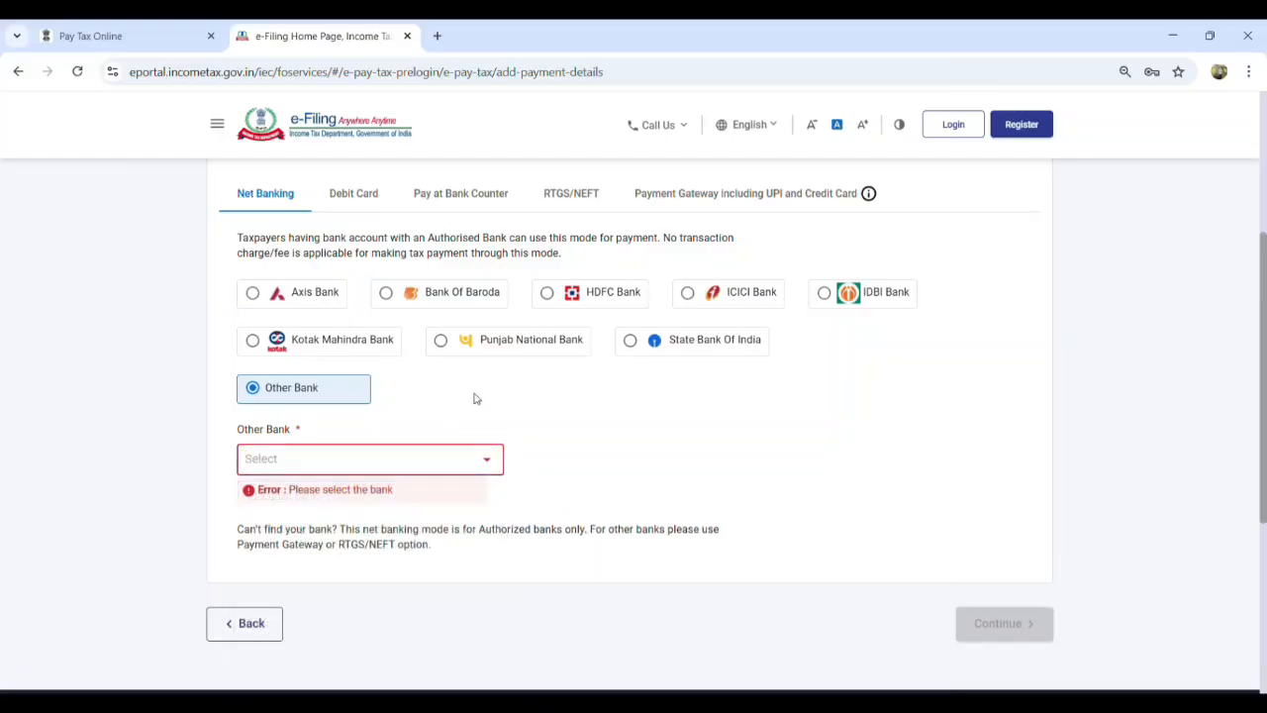
Step: Choose HDFC Bank for net banking, continue, and review the payment details and tax break-up in the preview
click(549, 294)
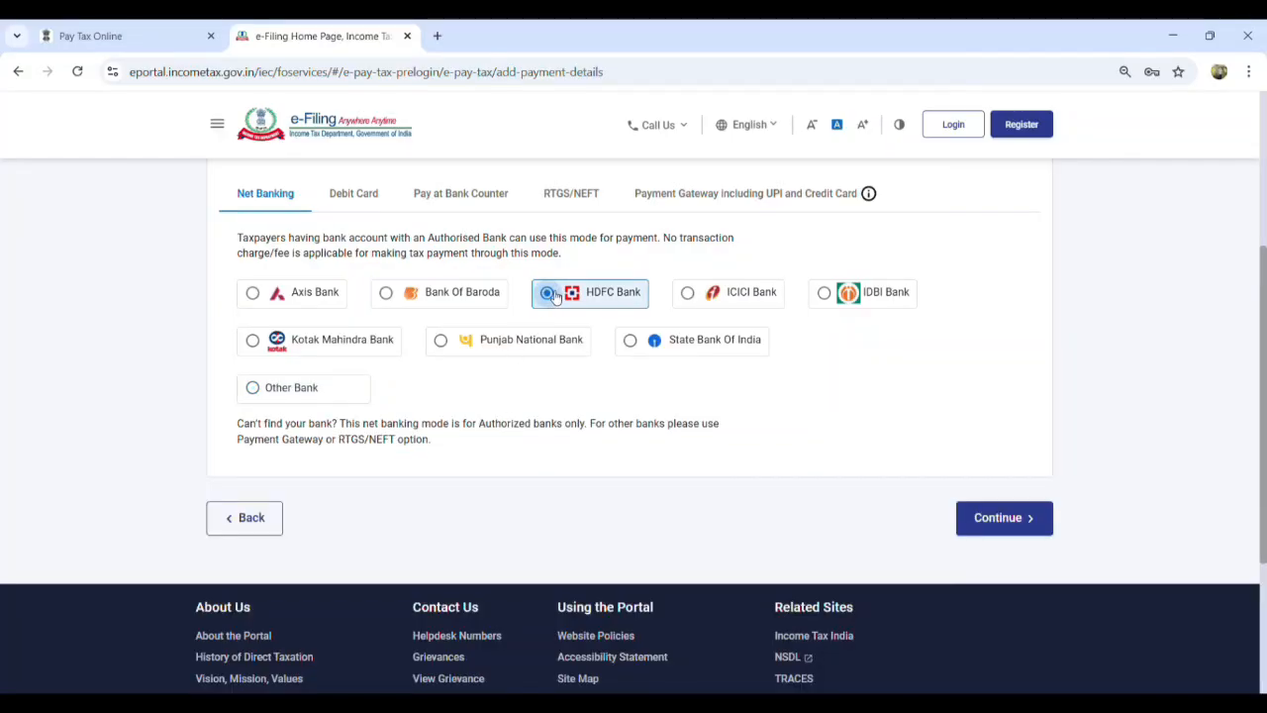
click(1004, 519)
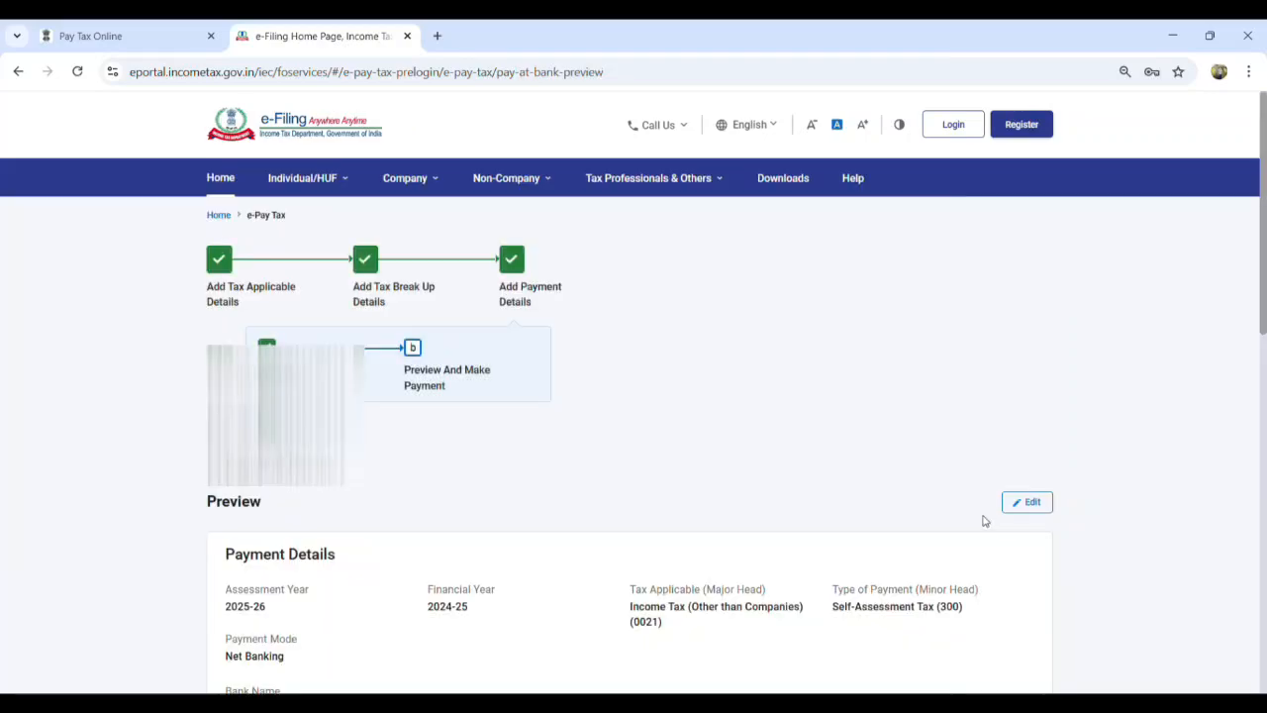
scroll(802, 416, down, 1)
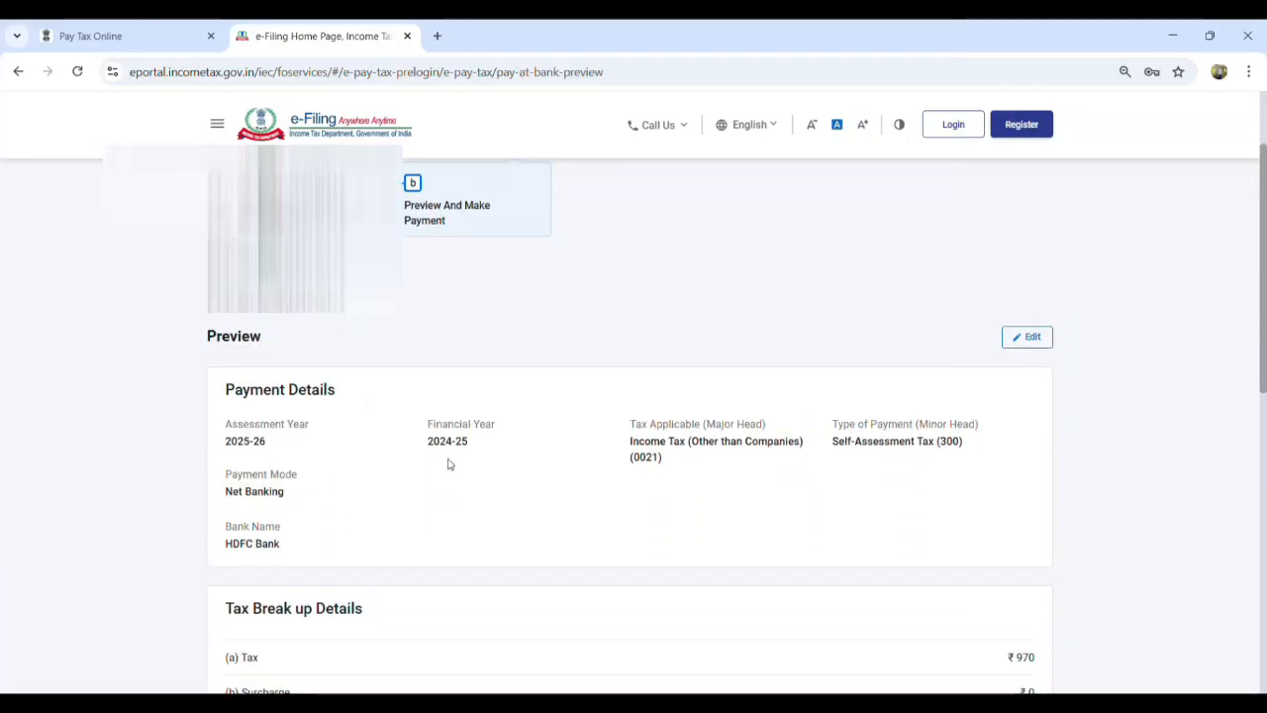
scroll(446, 461, down, 2)
drag(238, 358, 461, 373)
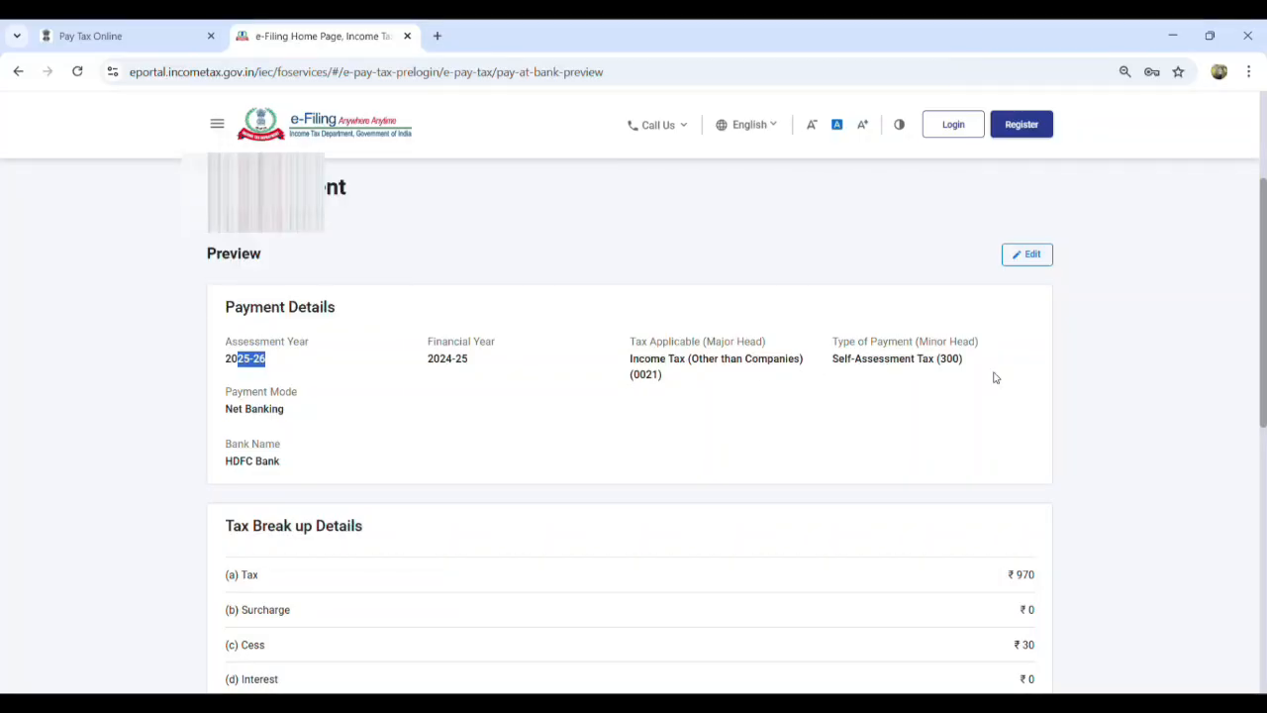
scroll(412, 481, down, 2)
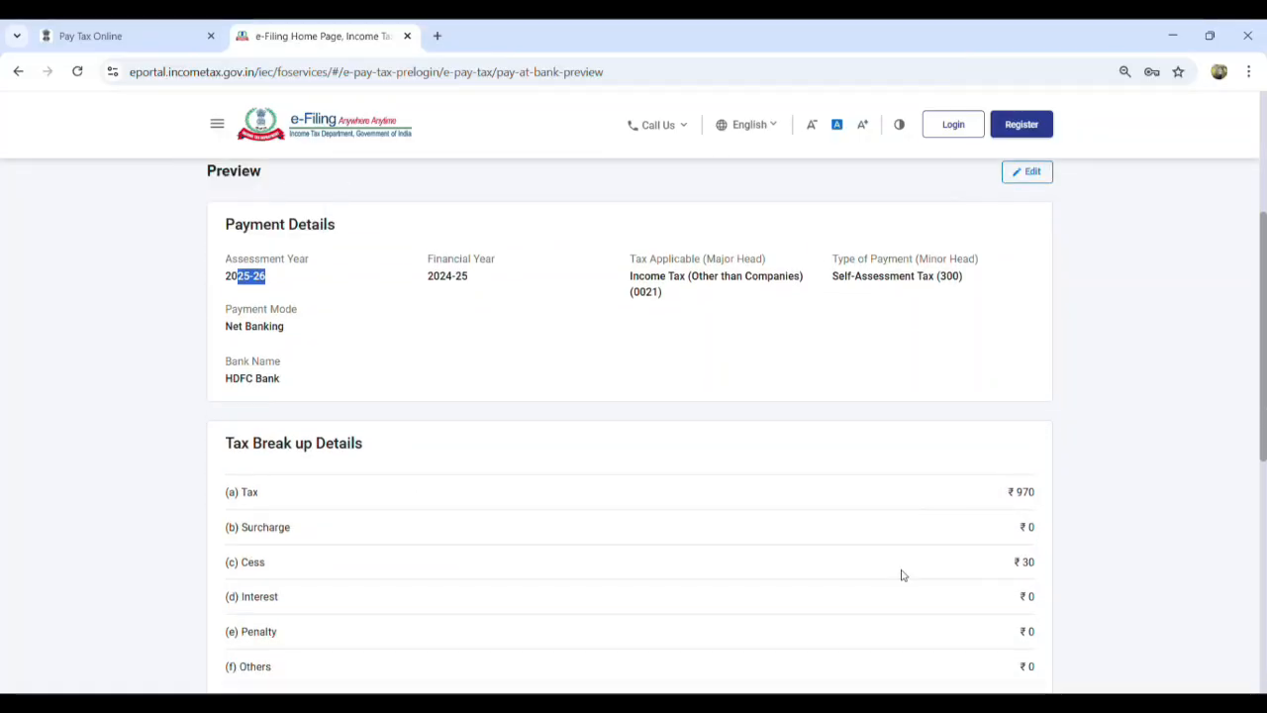
scroll(1168, 568, down, 4)
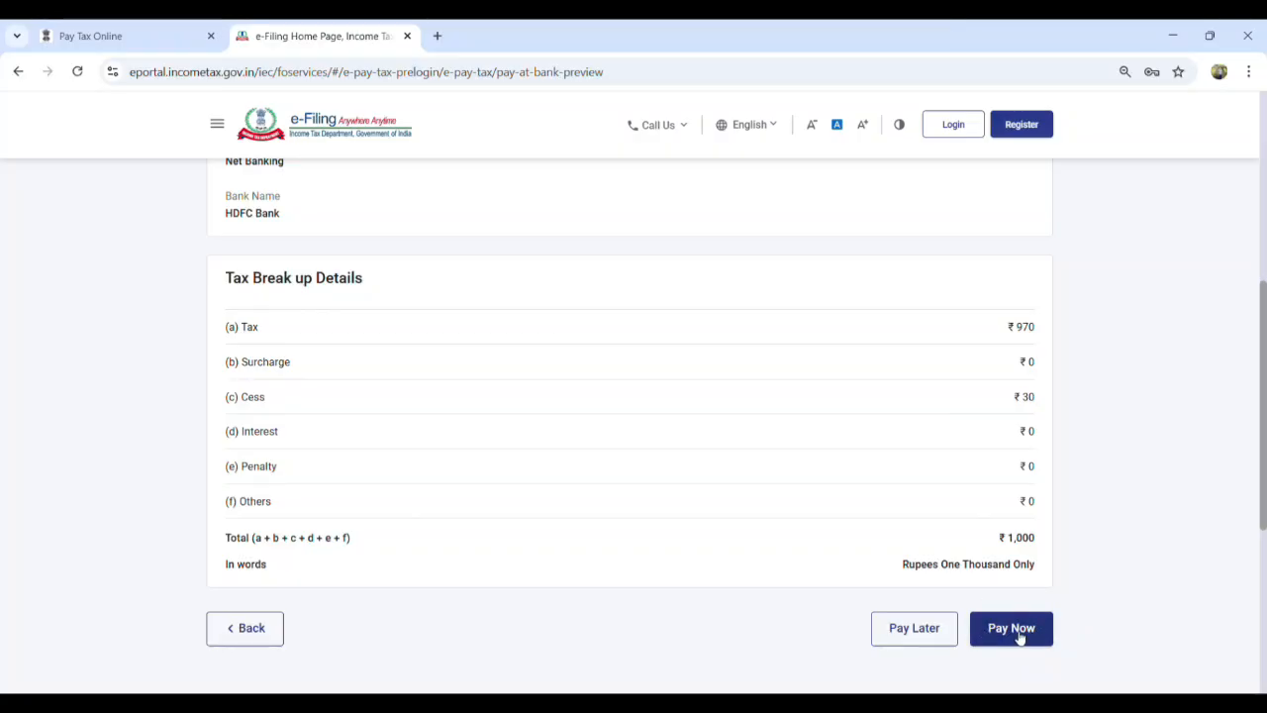
Step: Choose to pay now, agree to the terms and conditions, and submit the payment to the bank
click(1015, 633)
scroll(733, 482, down, 15)
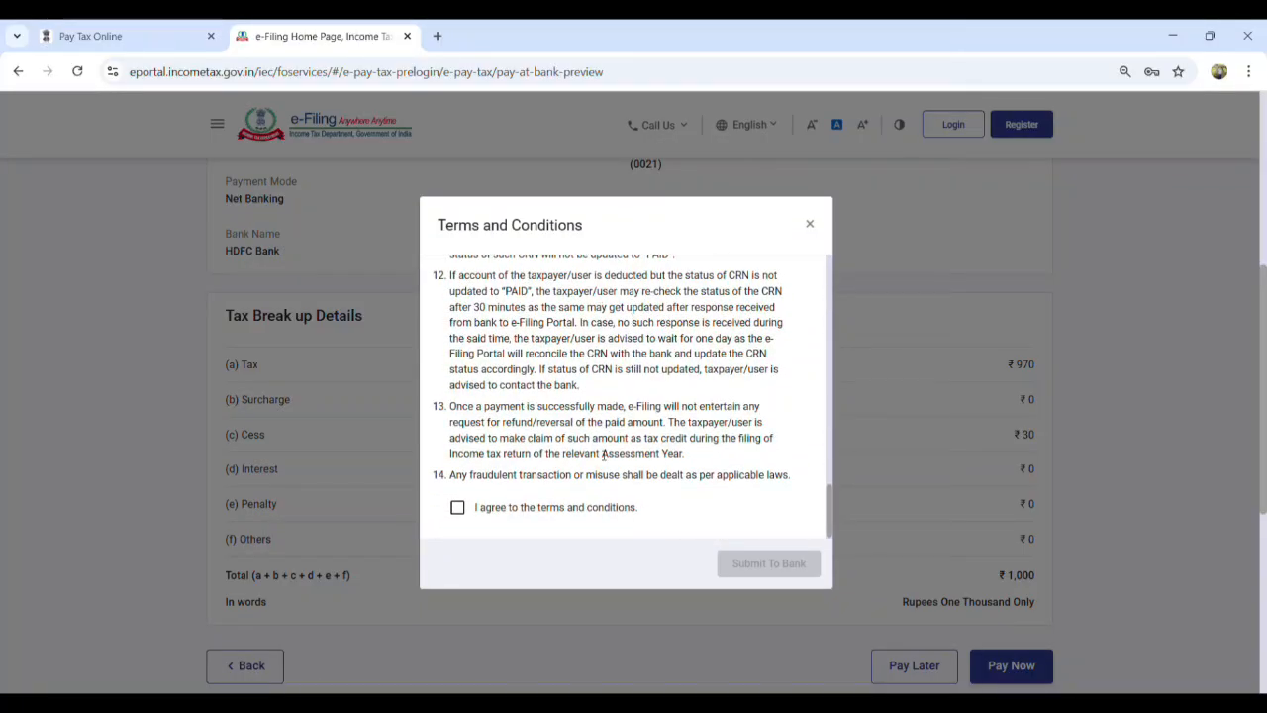
scroll(632, 317, down, 3)
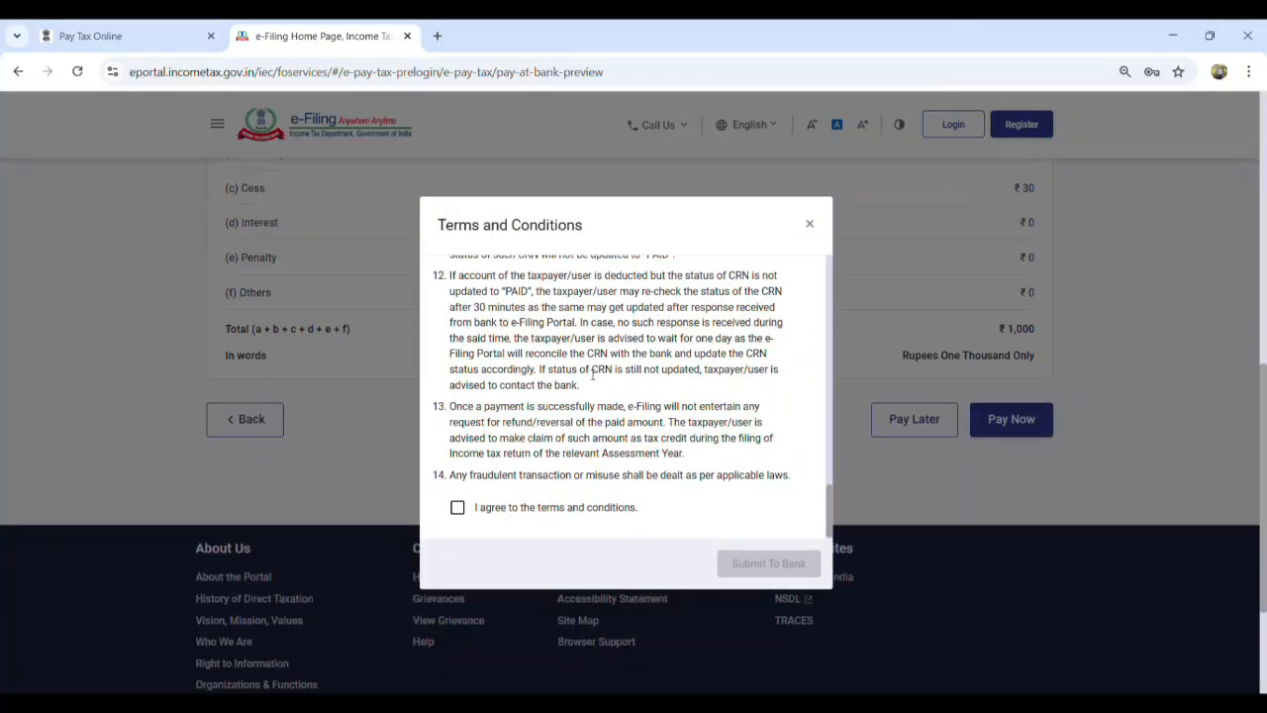
click(458, 509)
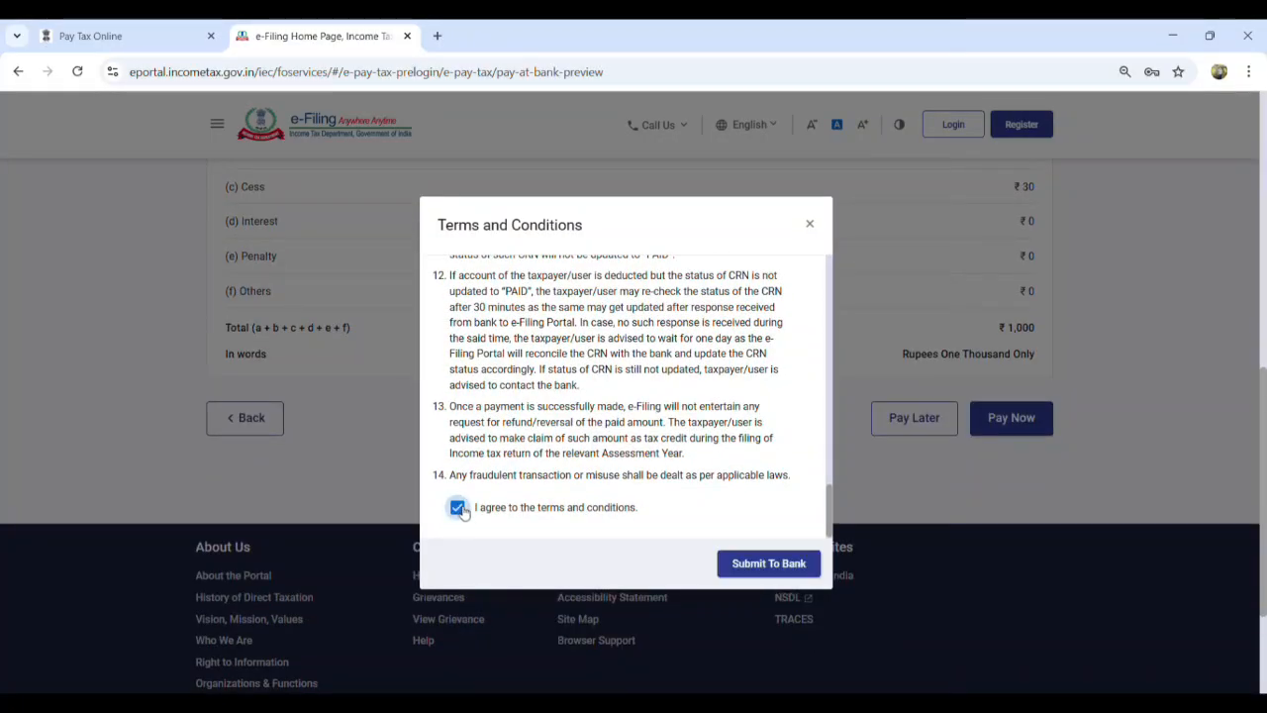
click(772, 566)
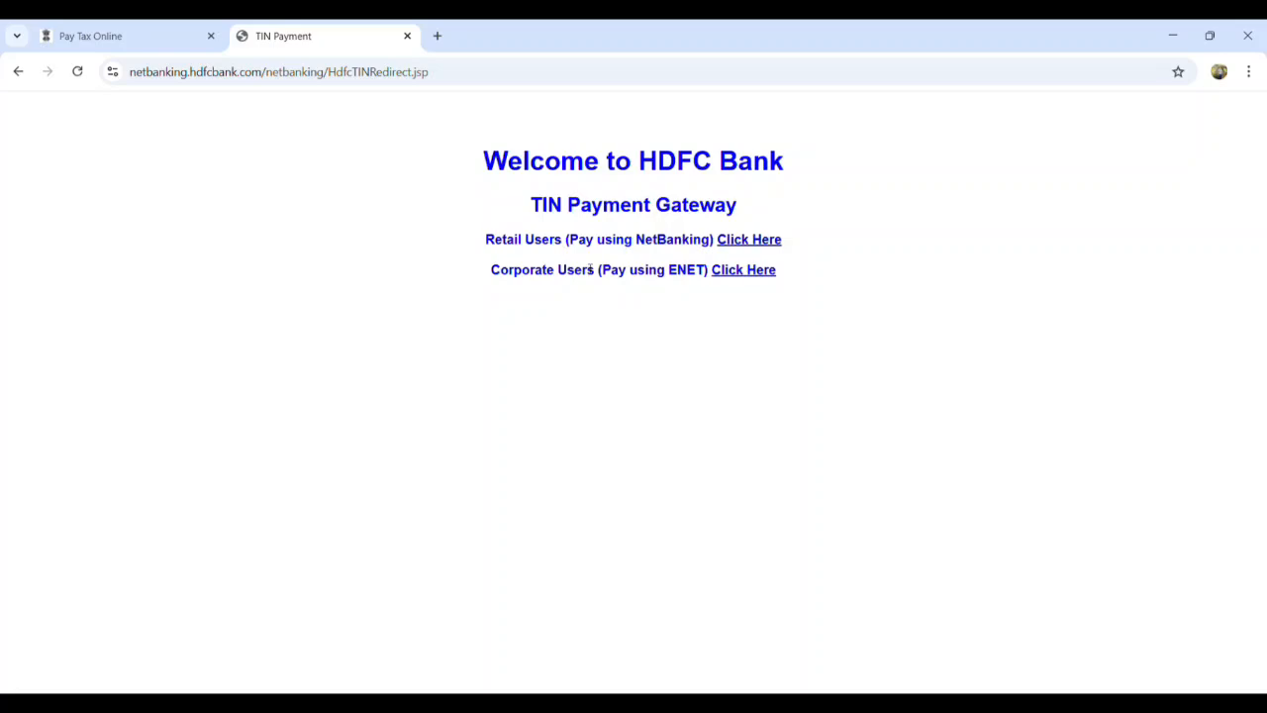
Step: Open the NetBanking payment option for retail users in the HDFC Bank TIN Payment Gateway
drag(505, 282, 597, 270)
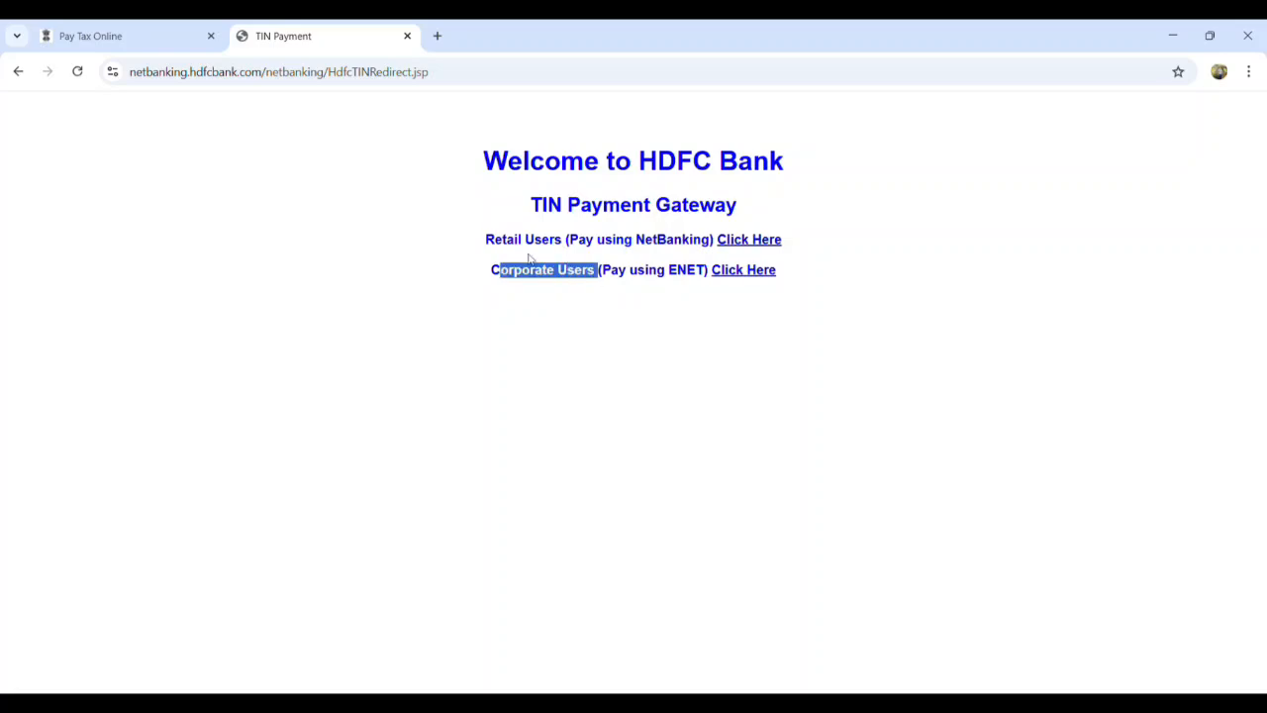
click(463, 256)
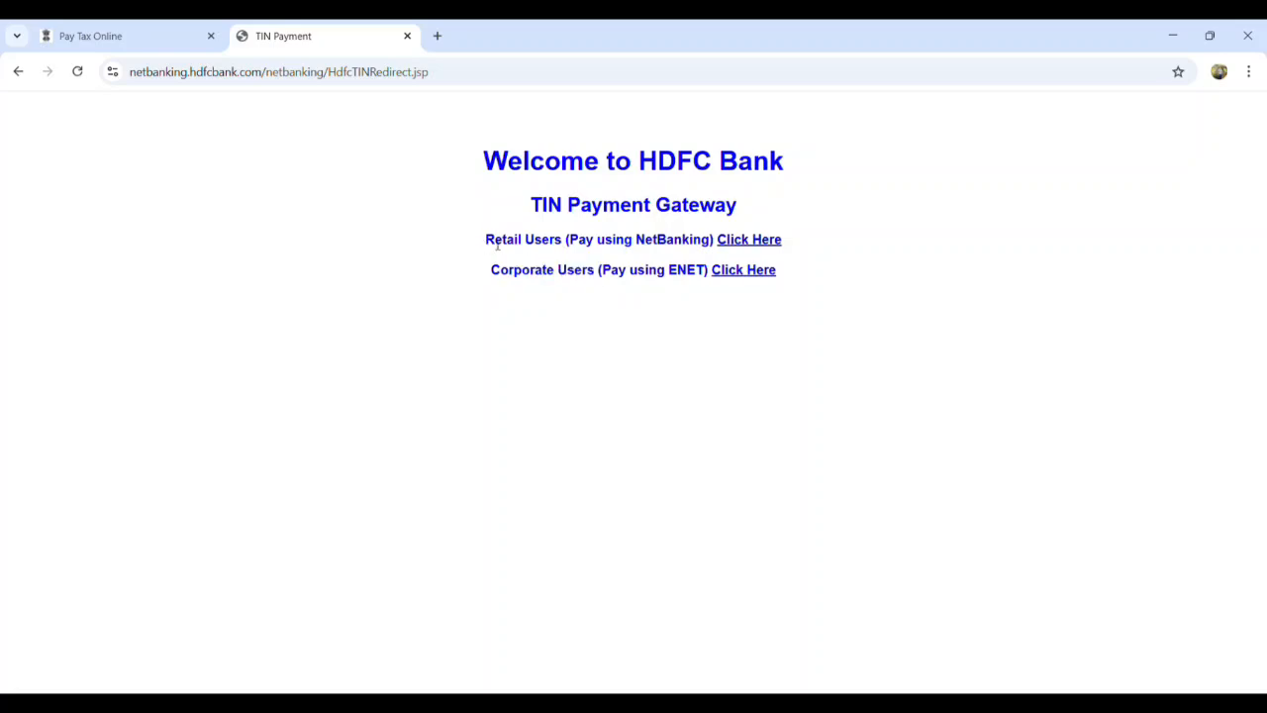
drag(497, 243, 696, 239)
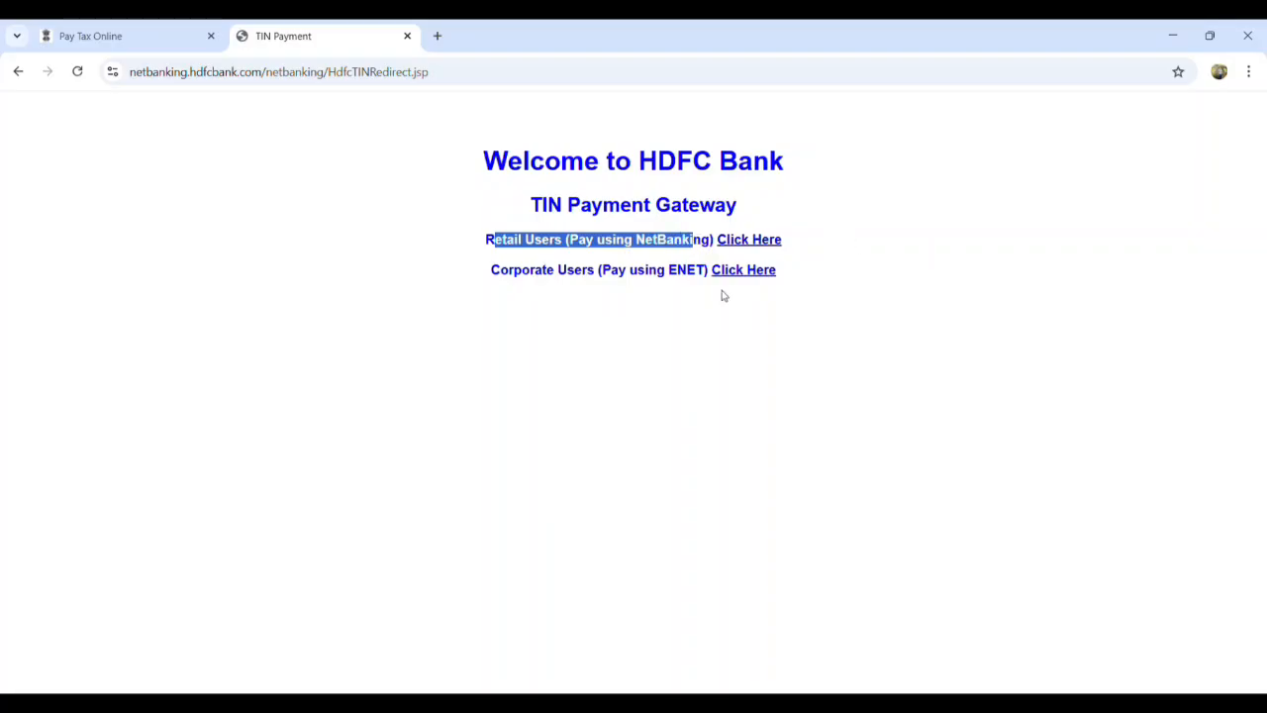
drag(501, 275, 629, 274)
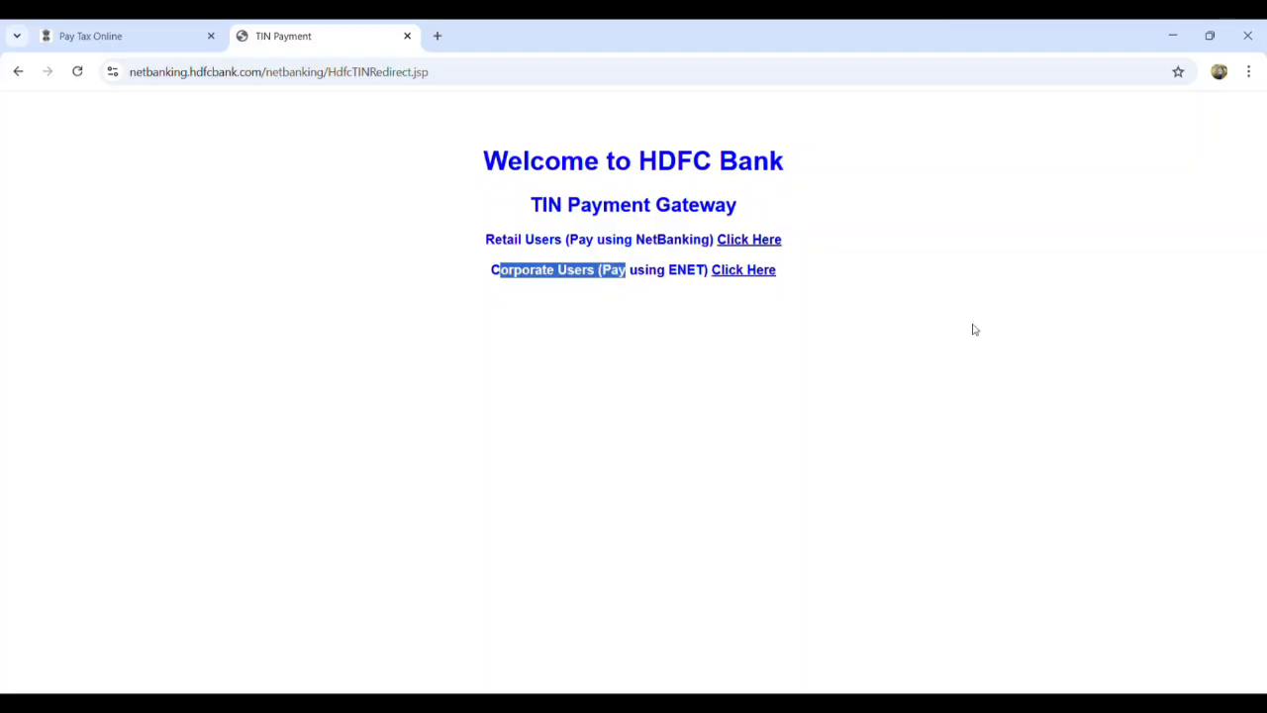
click(768, 243)
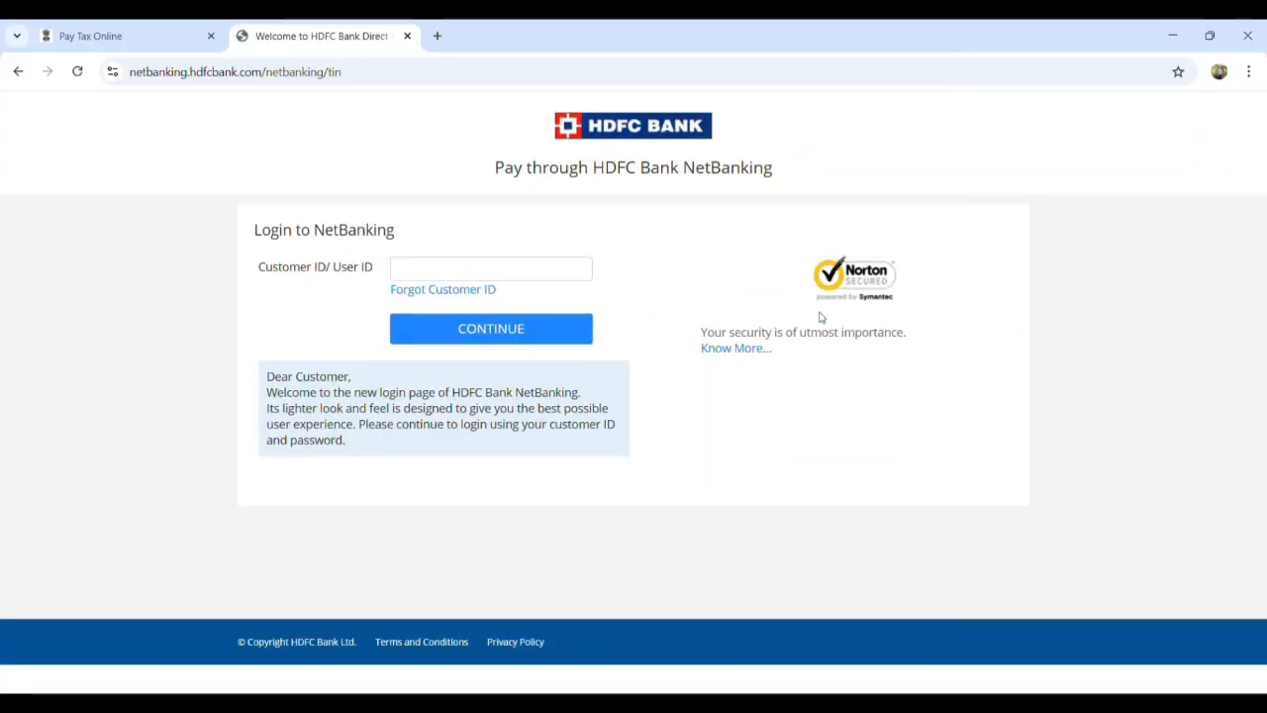
Step: Submit the customer ID on the NetBanking login page and enter the account password
click(495, 269)
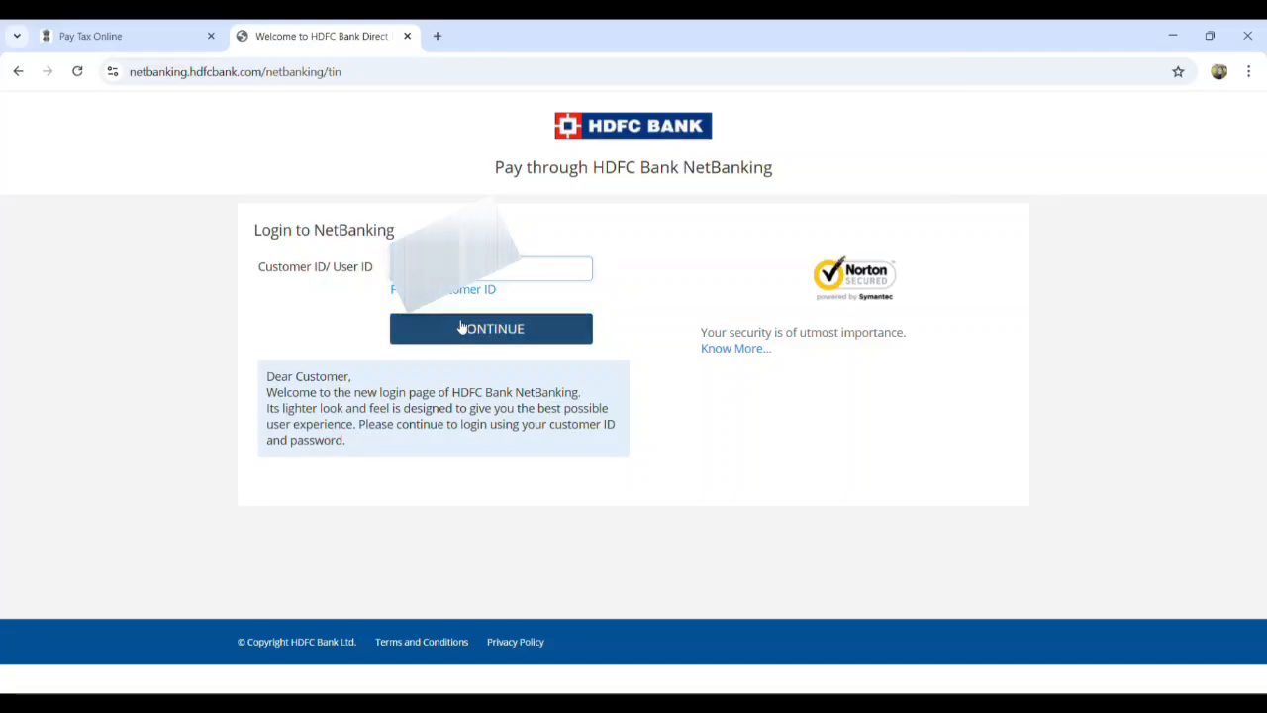
click(408, 329)
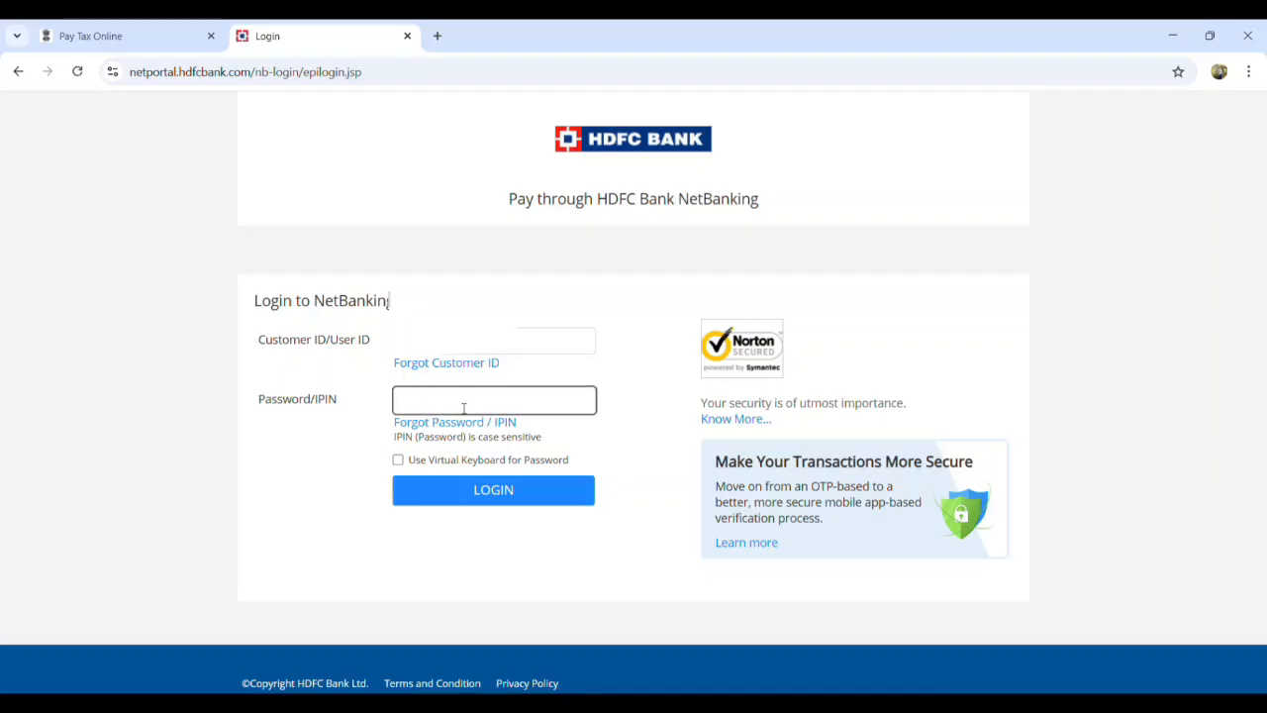
text(•••••••••)
click(504, 499)
click(437, 35)
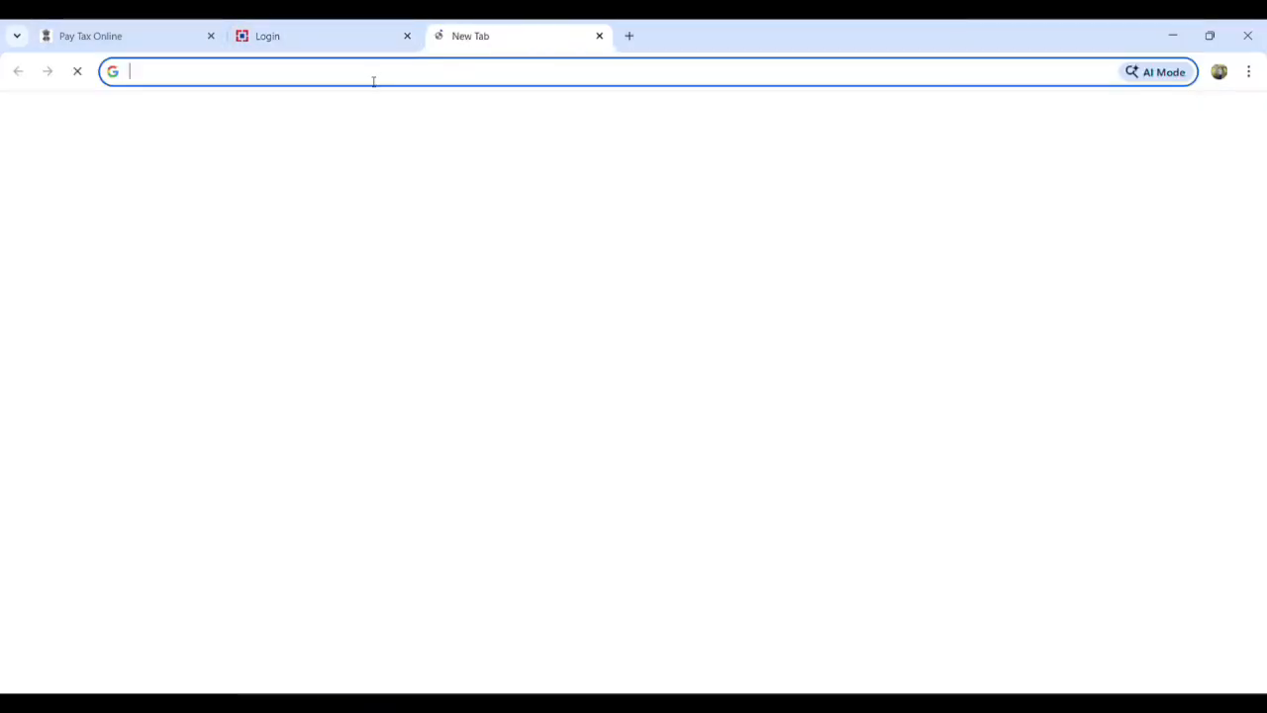
text(s)
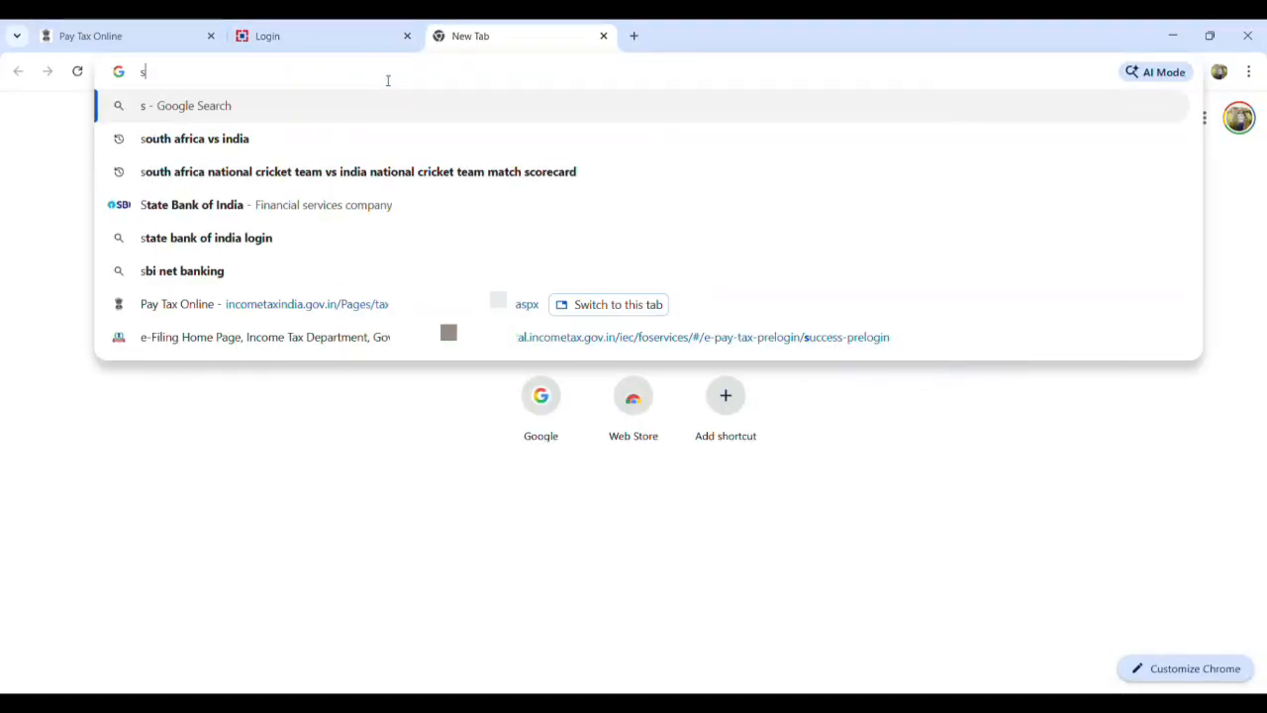
click(309, 36)
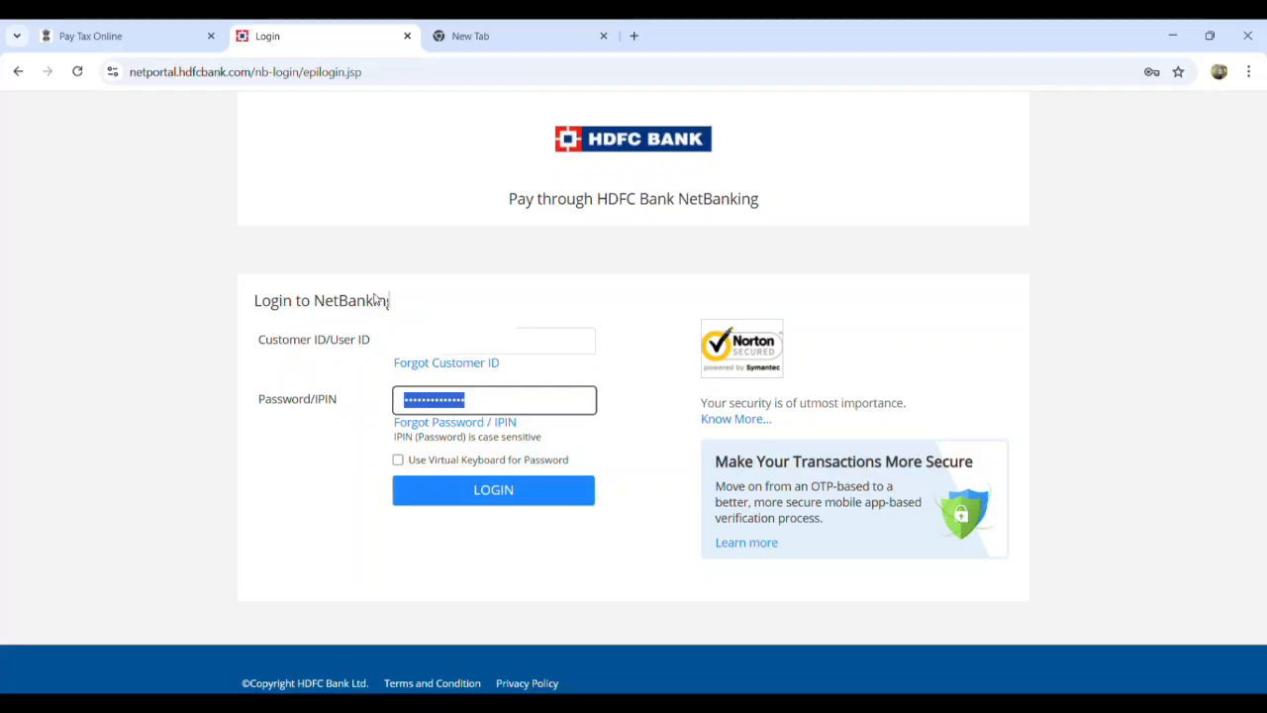
Step: Log in to HDFC Bank NetBanking with the account password
text(•)
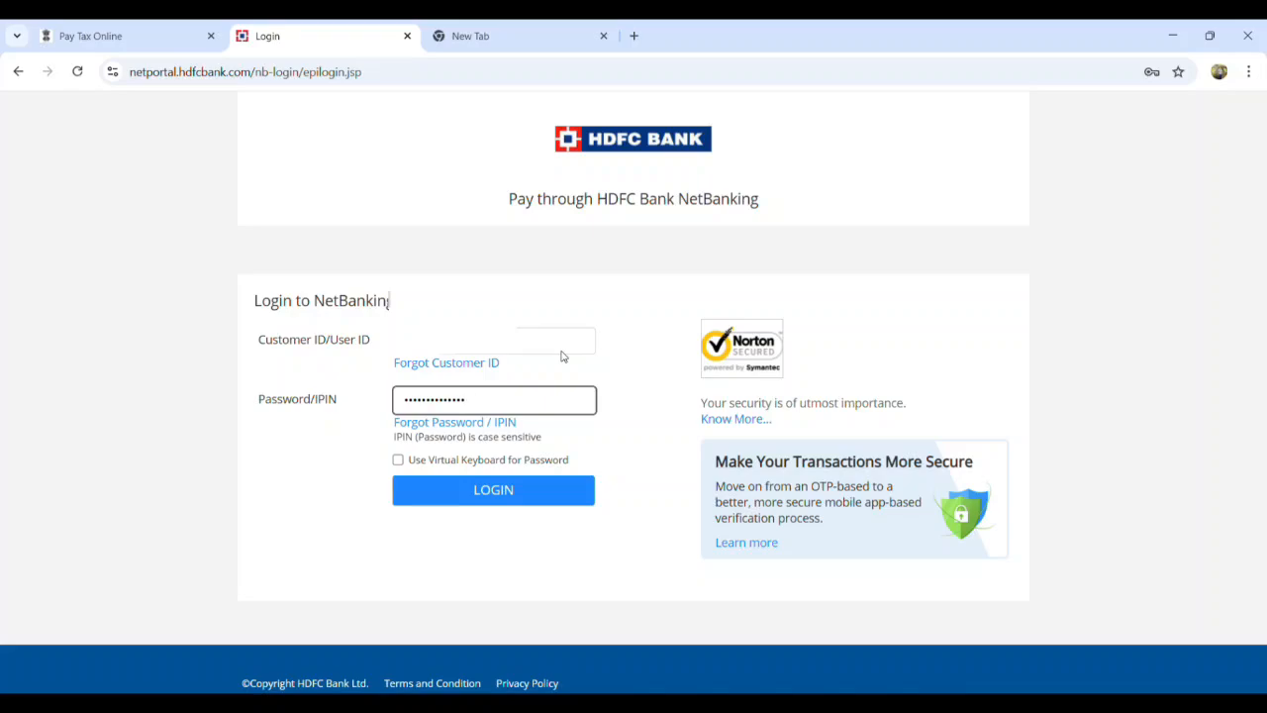
click(485, 501)
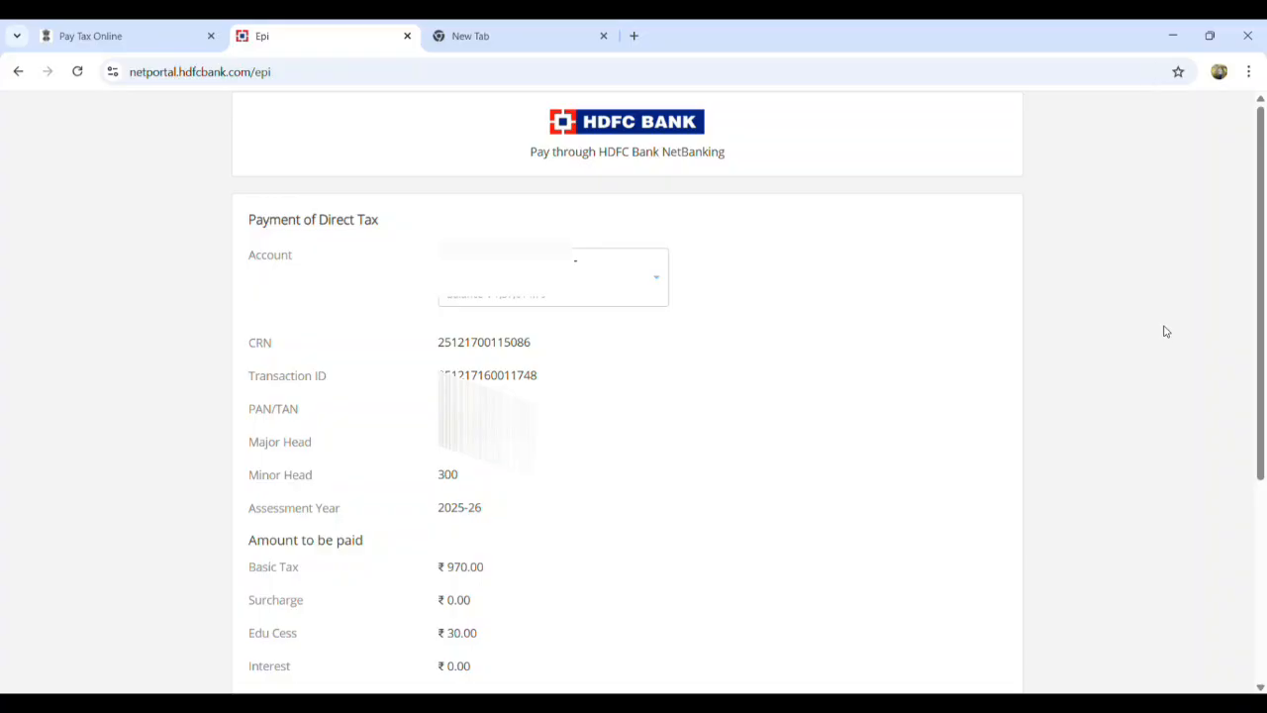
Step: Review the direct tax payment details and amounts, and continue with the payment
scroll(885, 419, down, 2)
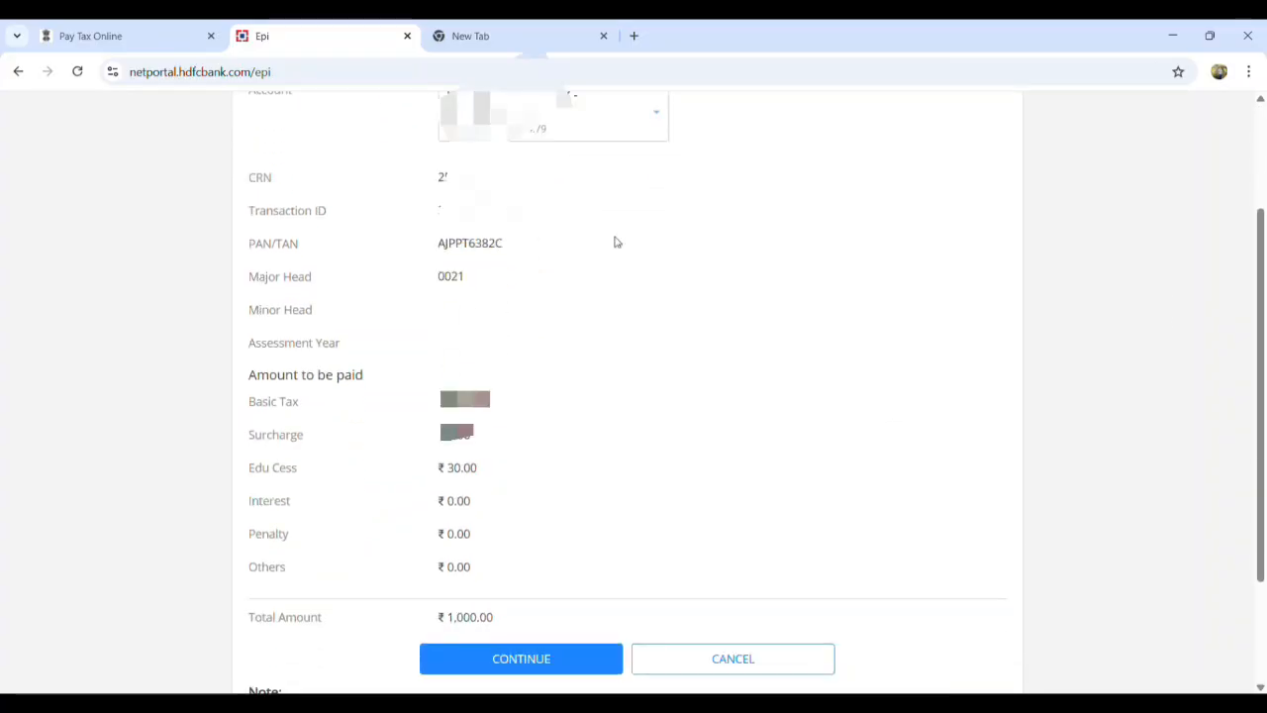
scroll(620, 254, down, 2)
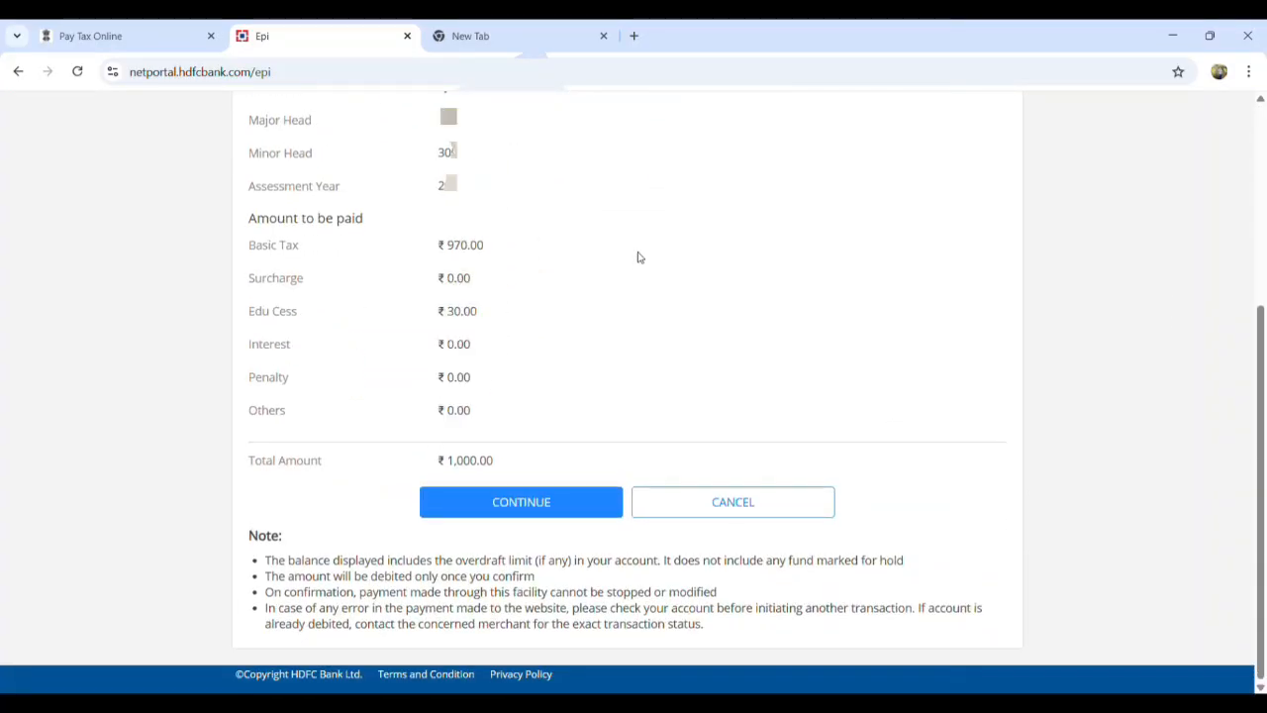
scroll(583, 485, up, 2)
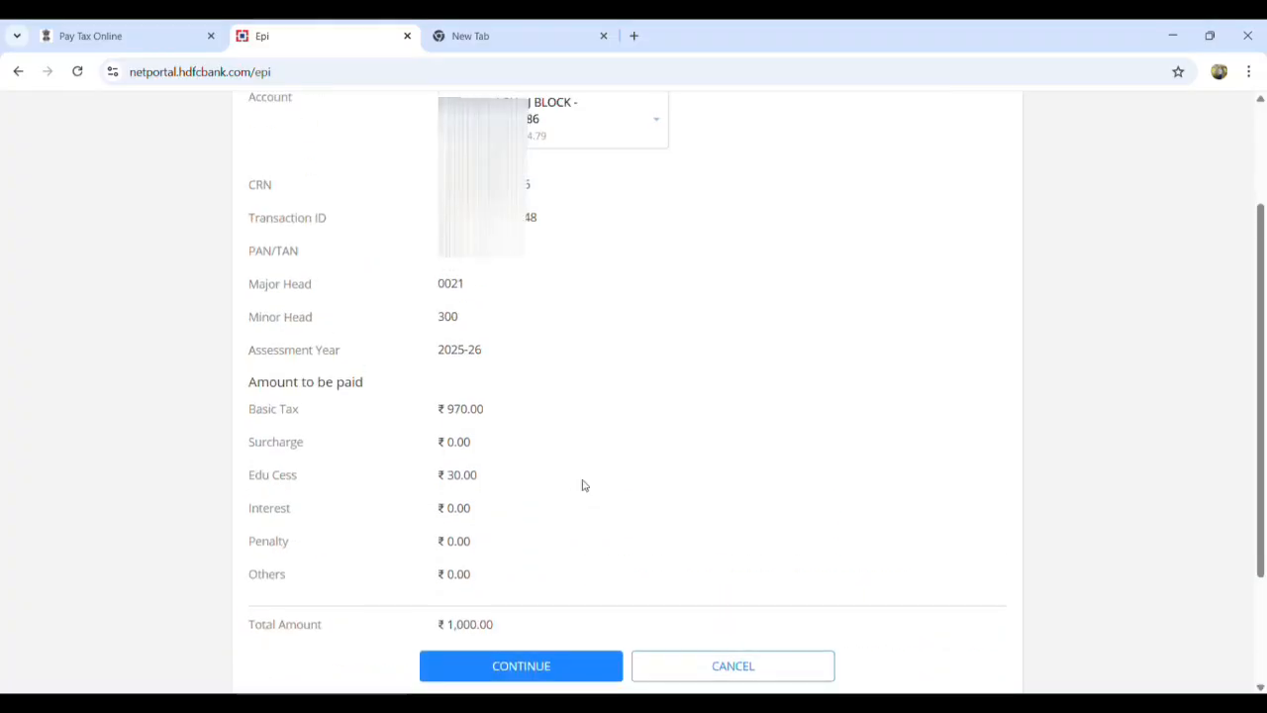
scroll(583, 485, down, 2)
click(546, 512)
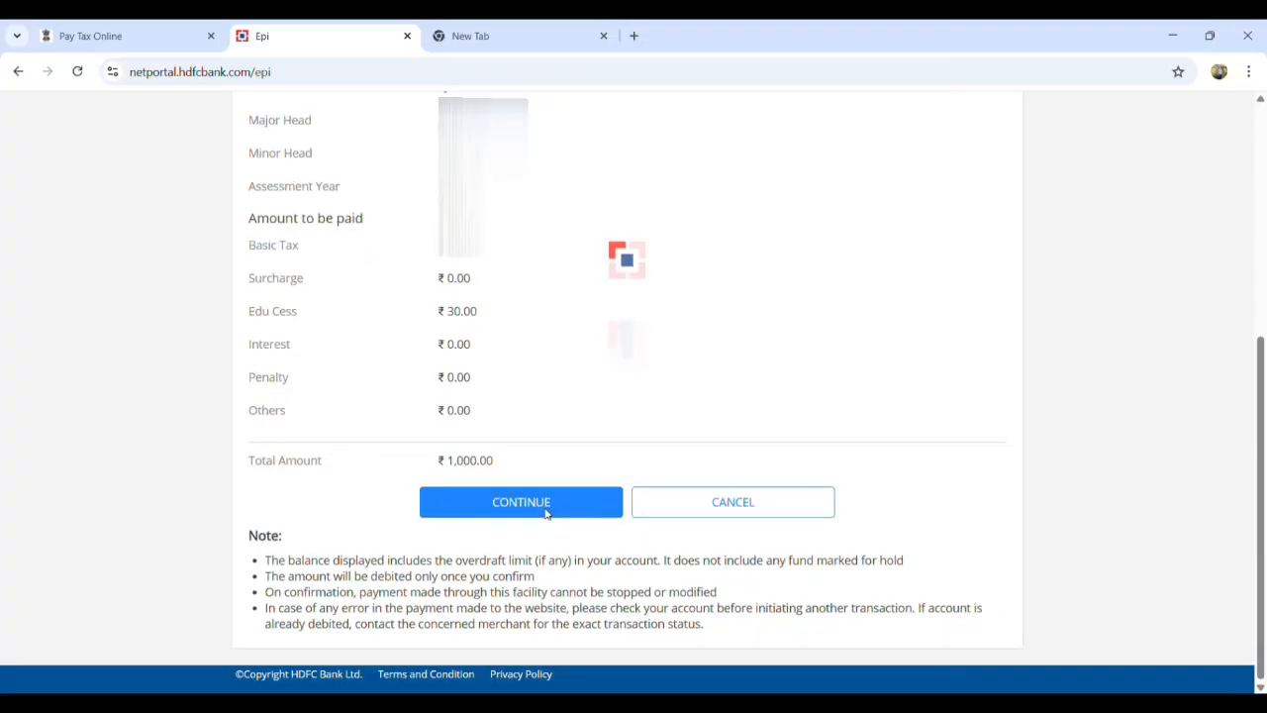